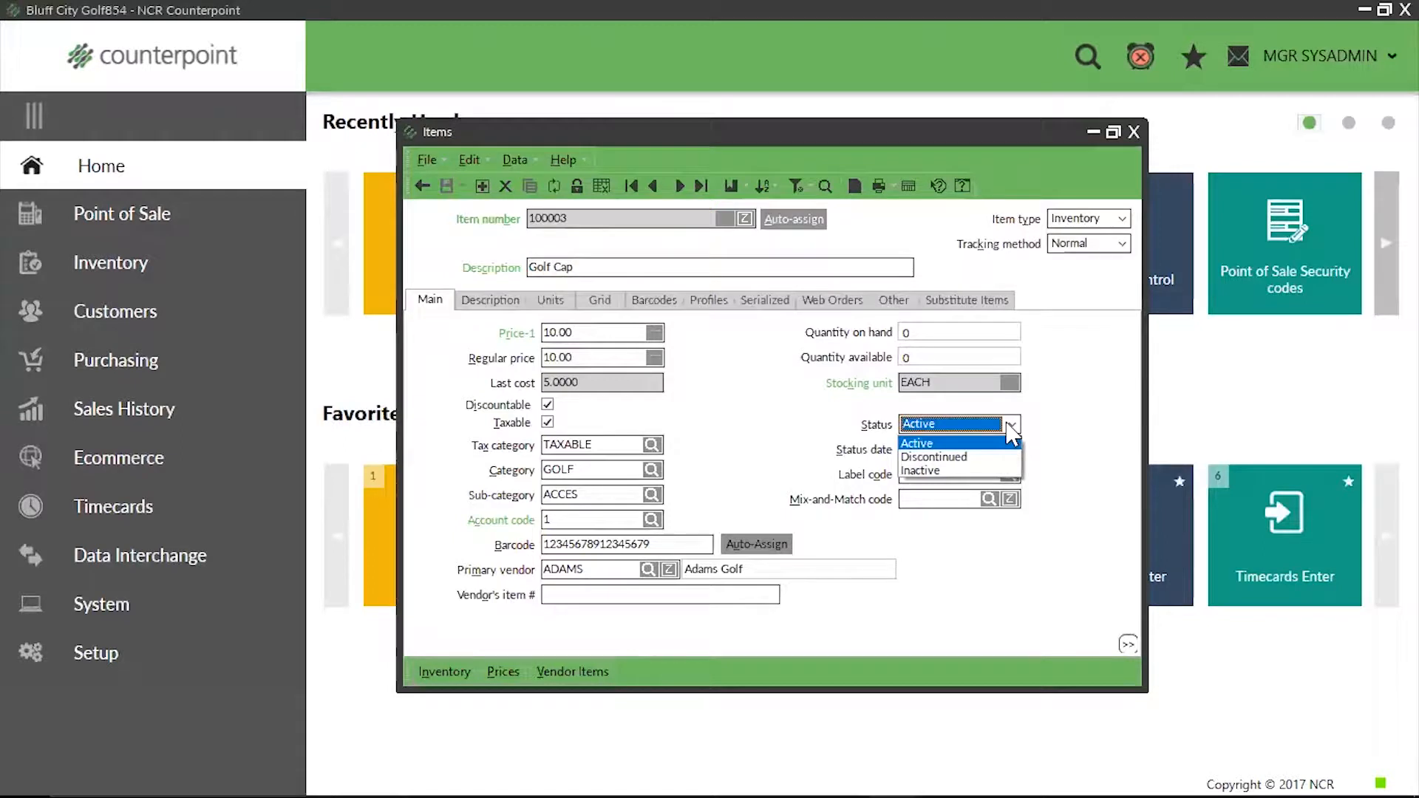
Step: Set the Golf Cap item's status to Discontinued, save the item record and close it
{"action": "left_click", "coordinate": [939, 457]}
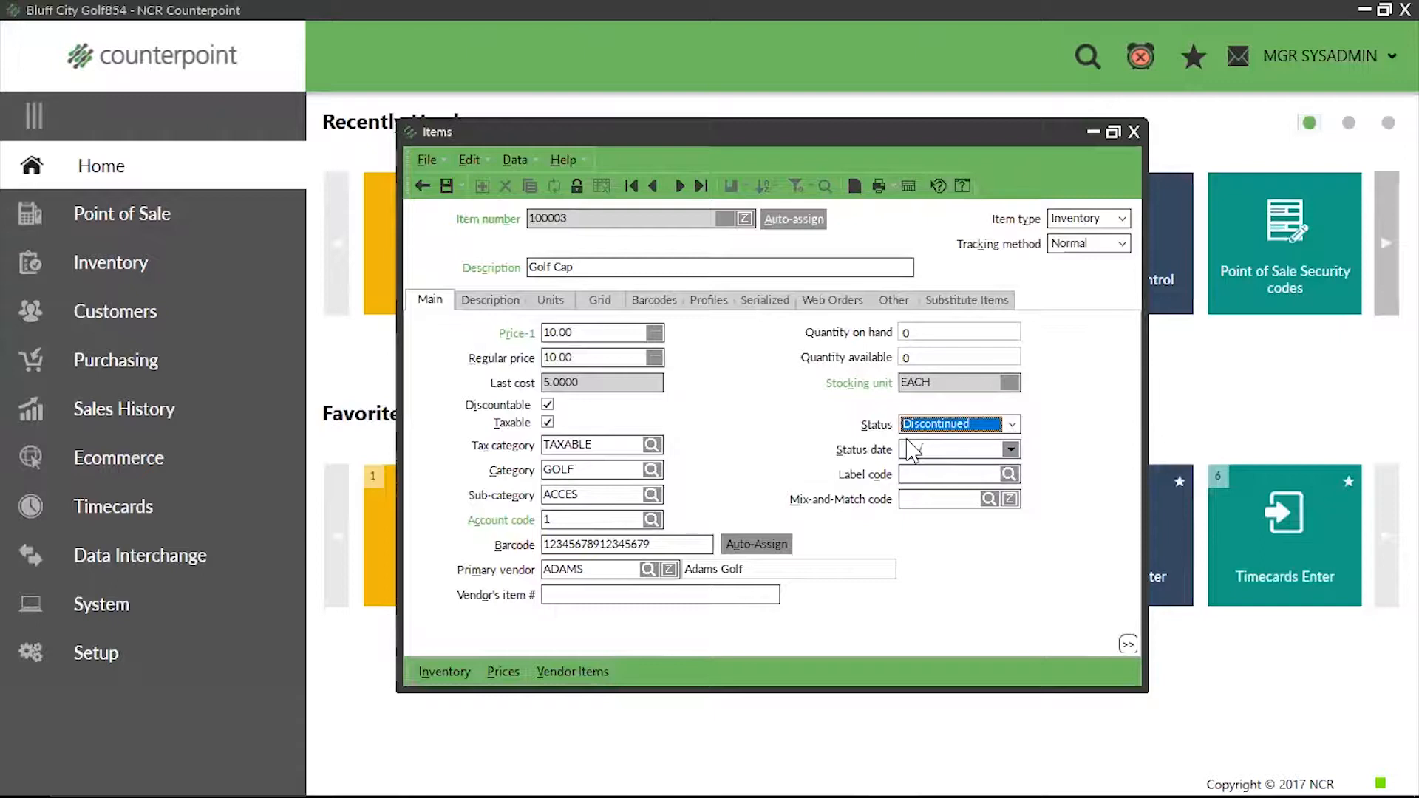
{"action": "left_click", "coordinate": [446, 186]}
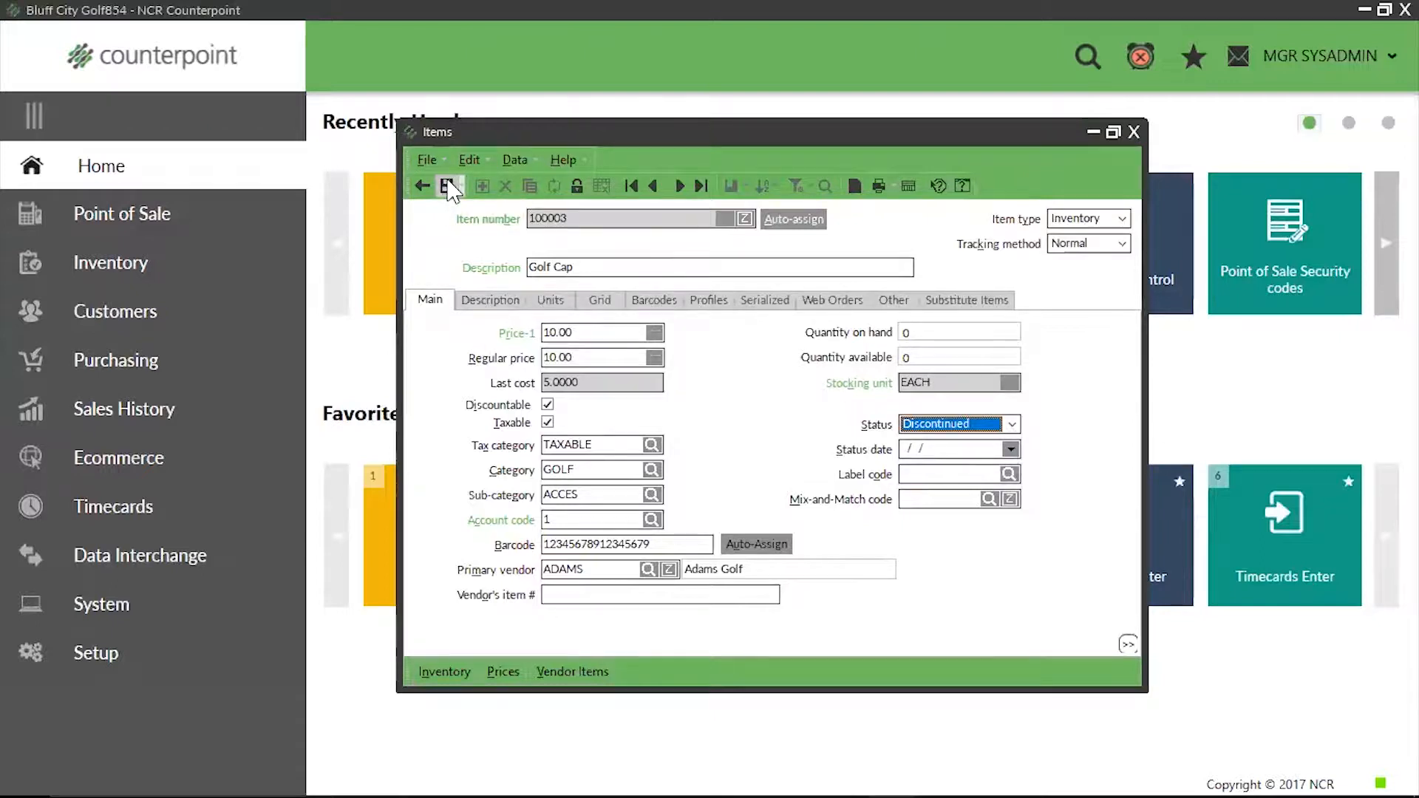
{"action": "left_click", "coordinate": [1134, 133]}
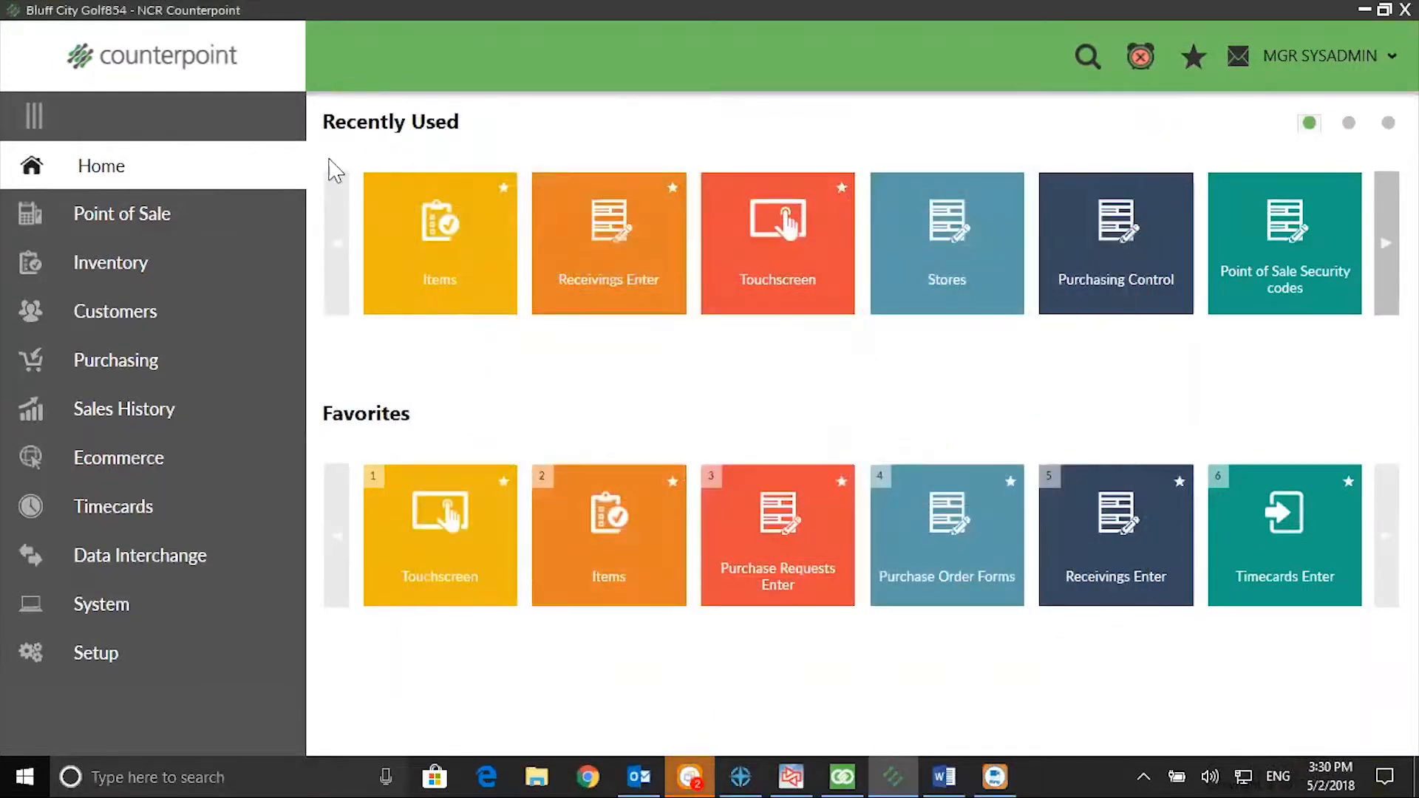
Step: Turn on the discontinued item warnings for purchase orders and receivings in the Purchasing Control setup, save the settings and close them
{"action": "left_click", "coordinate": [105, 666]}
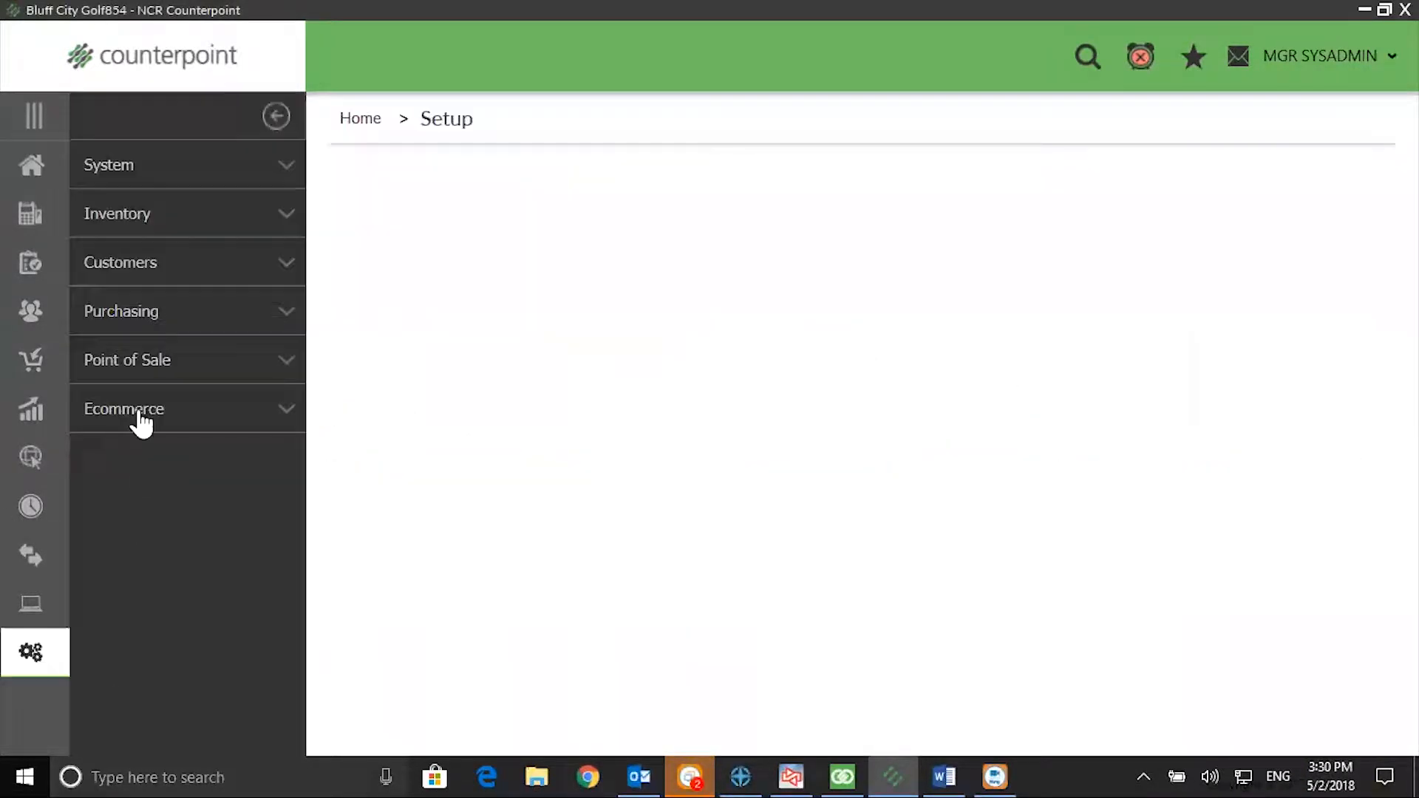
{"action": "left_click", "coordinate": [142, 322]}
{"action": "left_click", "coordinate": [406, 251]}
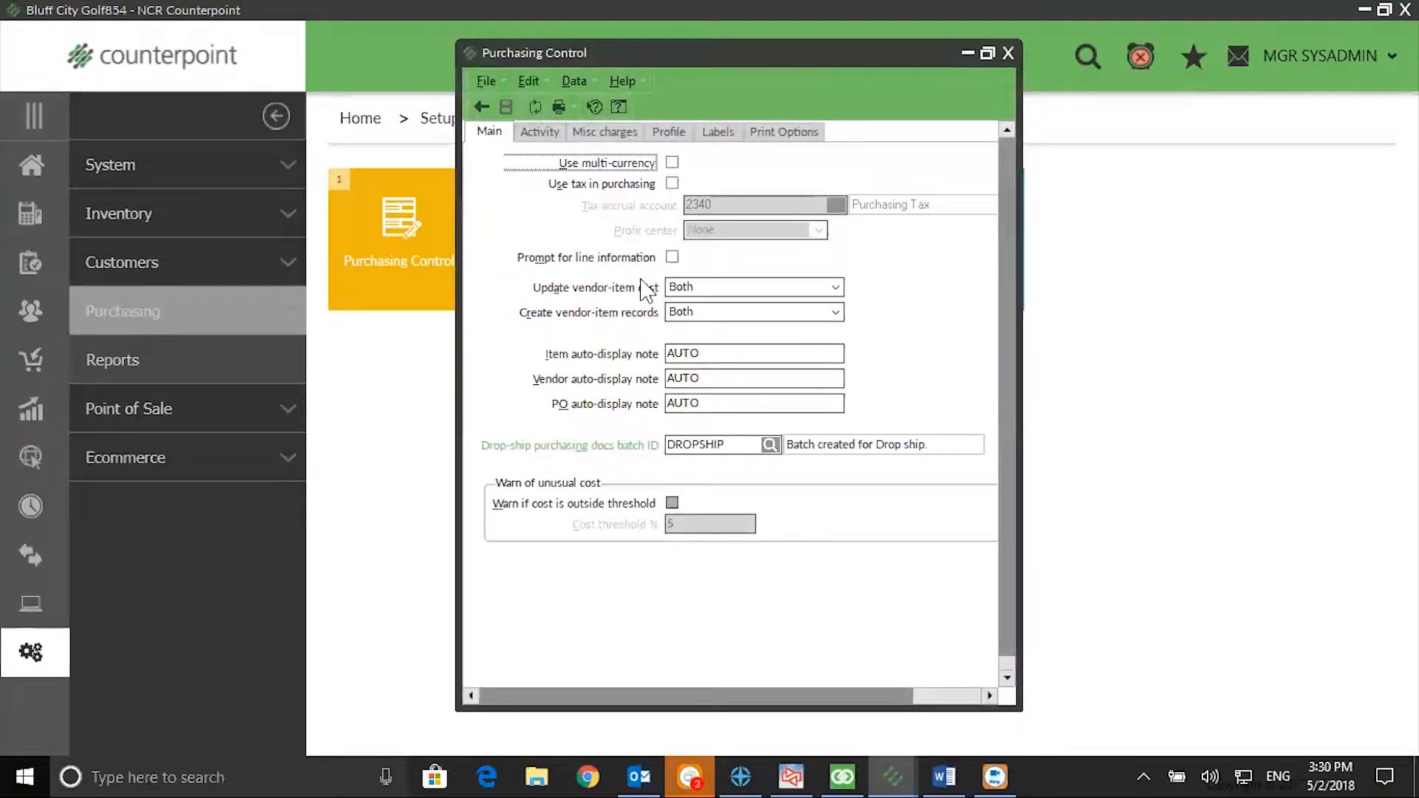
{"action": "left_click", "coordinate": [528, 135]}
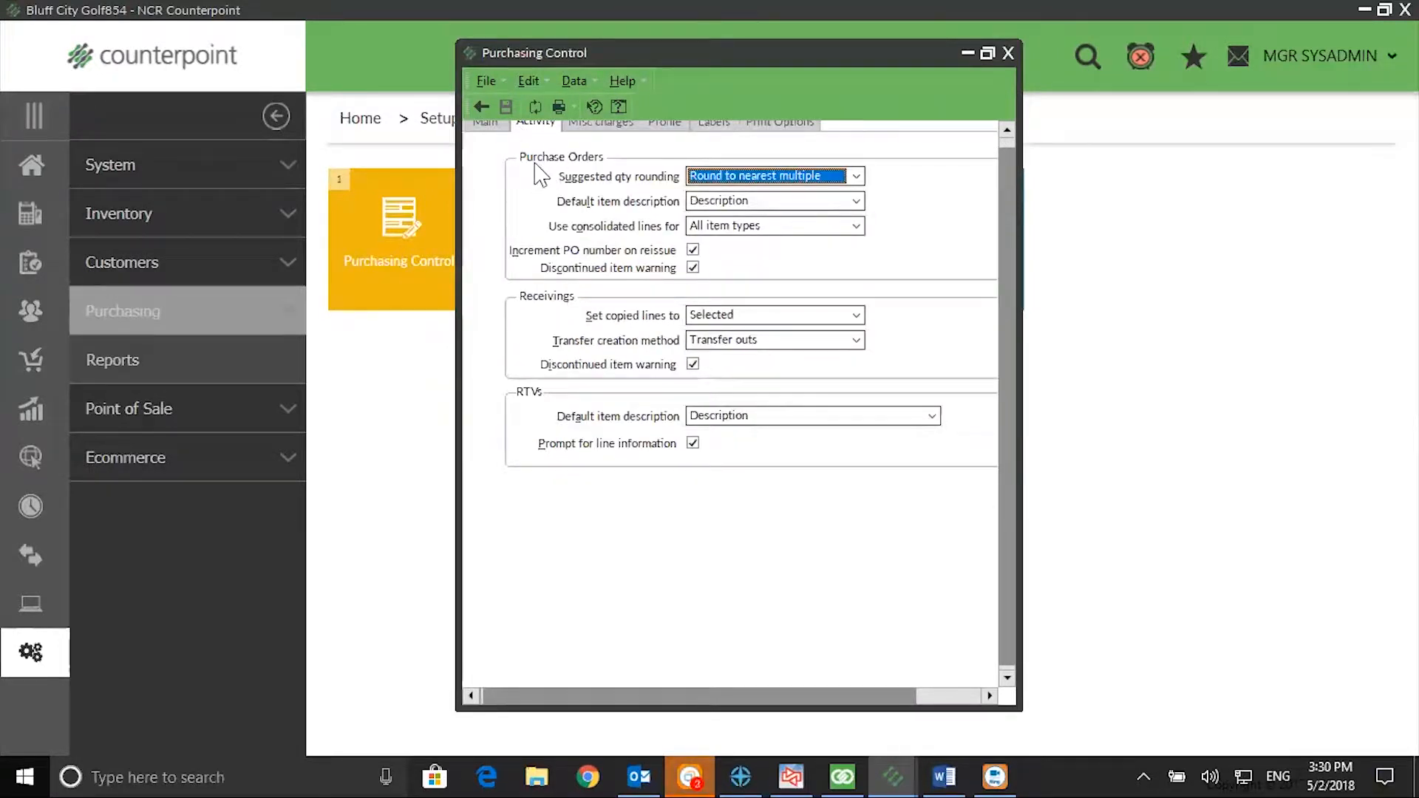
{"action": "left_click", "coordinate": [694, 269]}
{"action": "left_click", "coordinate": [694, 269]}
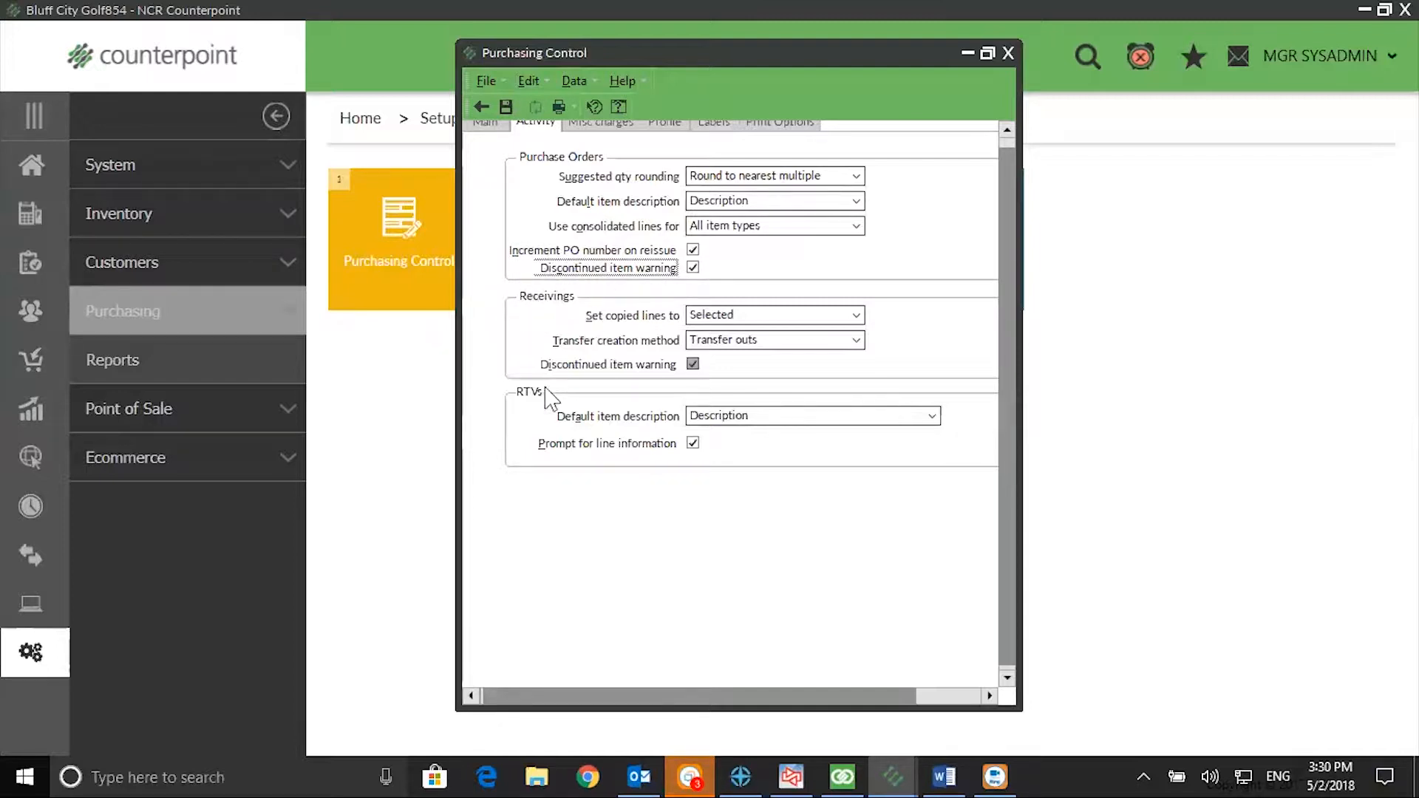
{"action": "left_click", "coordinate": [693, 364]}
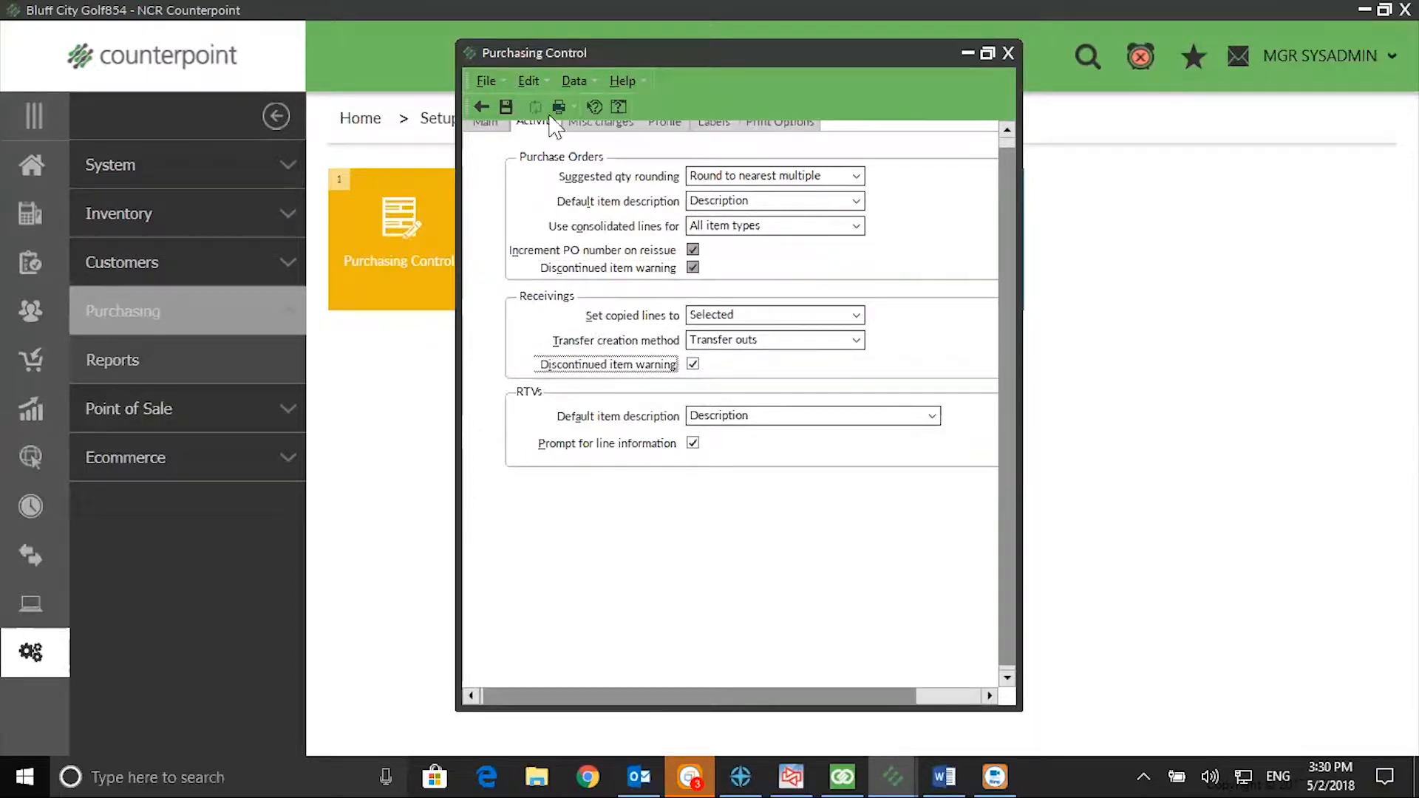
{"action": "left_click", "coordinate": [505, 105]}
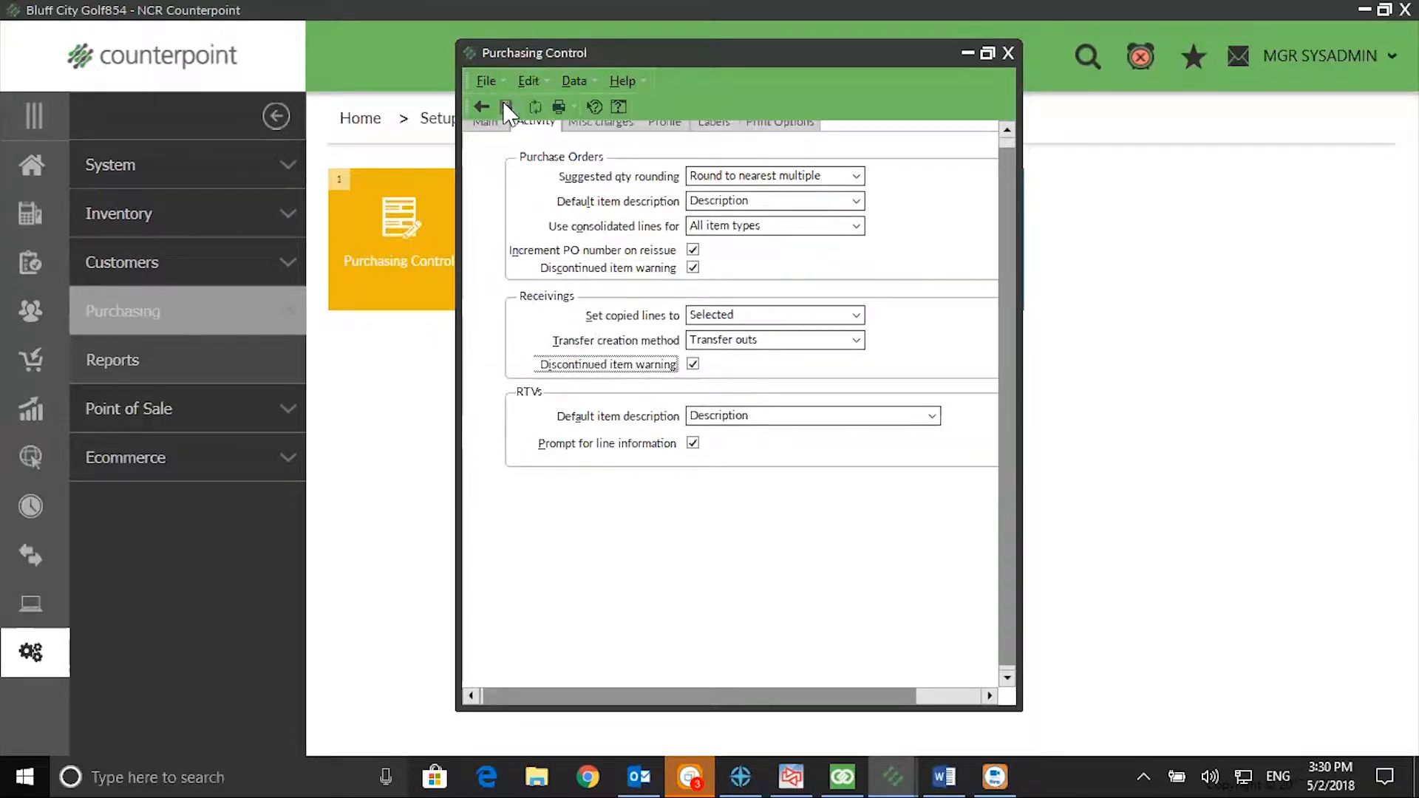
{"action": "left_click", "coordinate": [1007, 52]}
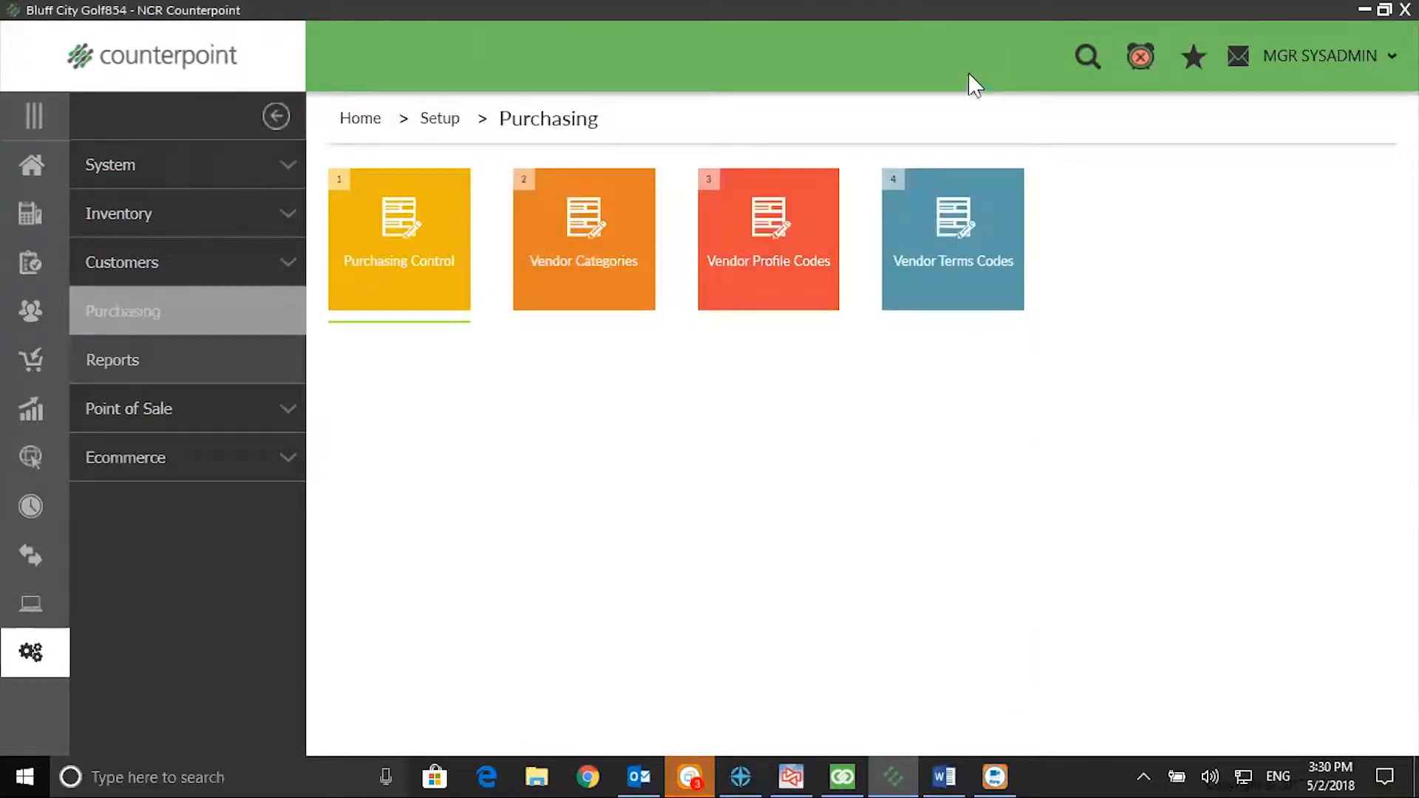
Step: Examine which line types show discontinued item warnings in the point of sale setup of the EAST store
{"action": "left_click", "coordinate": [31, 660]}
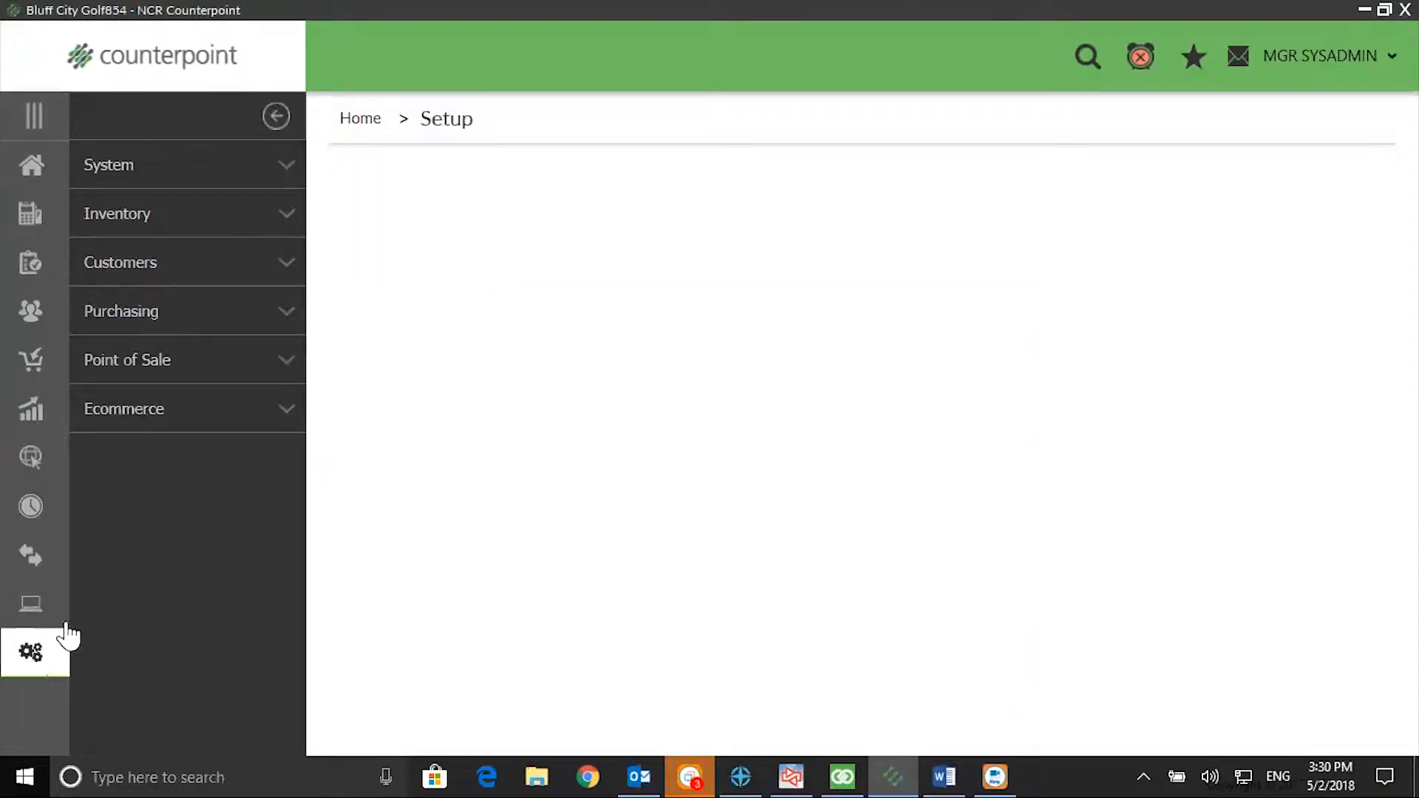
{"action": "left_click", "coordinate": [201, 353]}
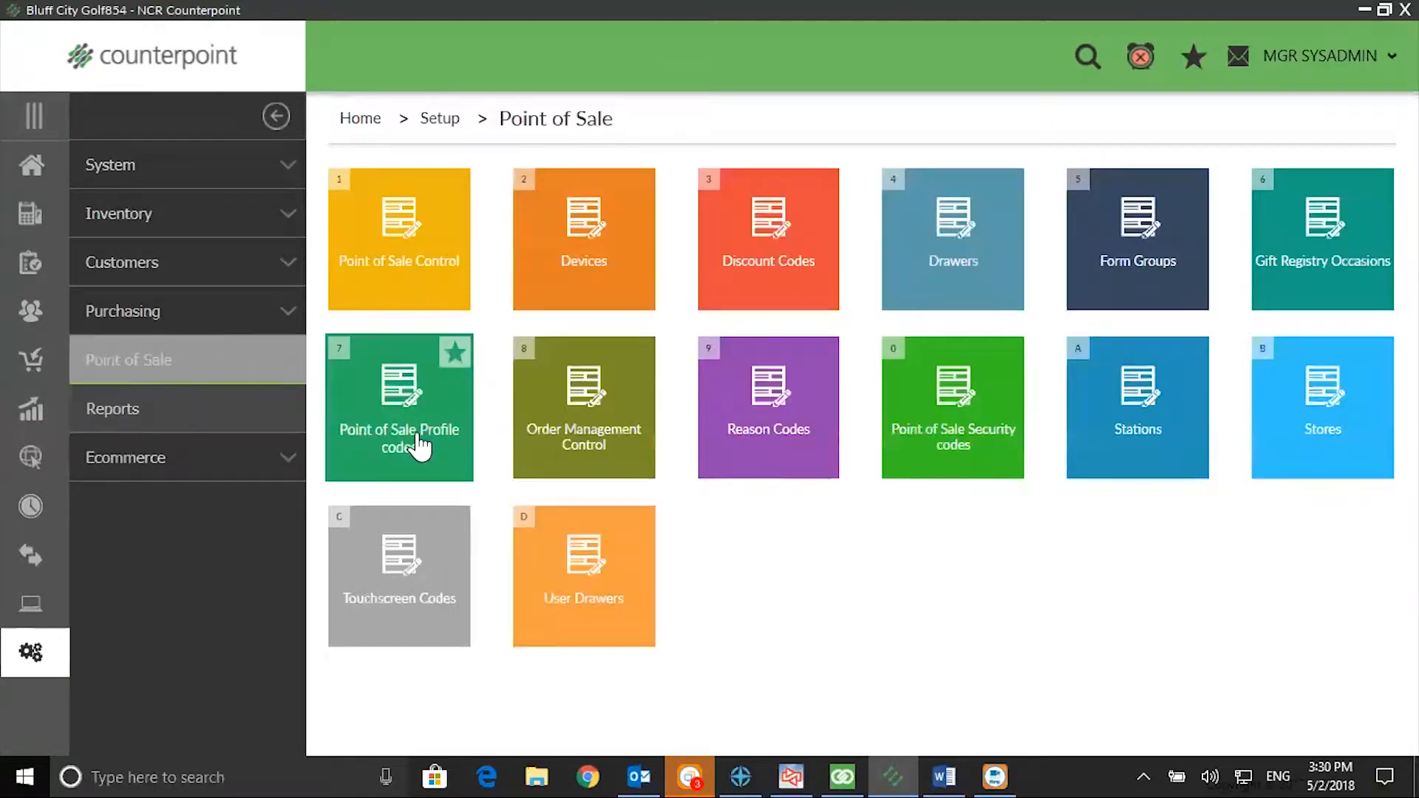
{"action": "left_click", "coordinate": [1323, 410]}
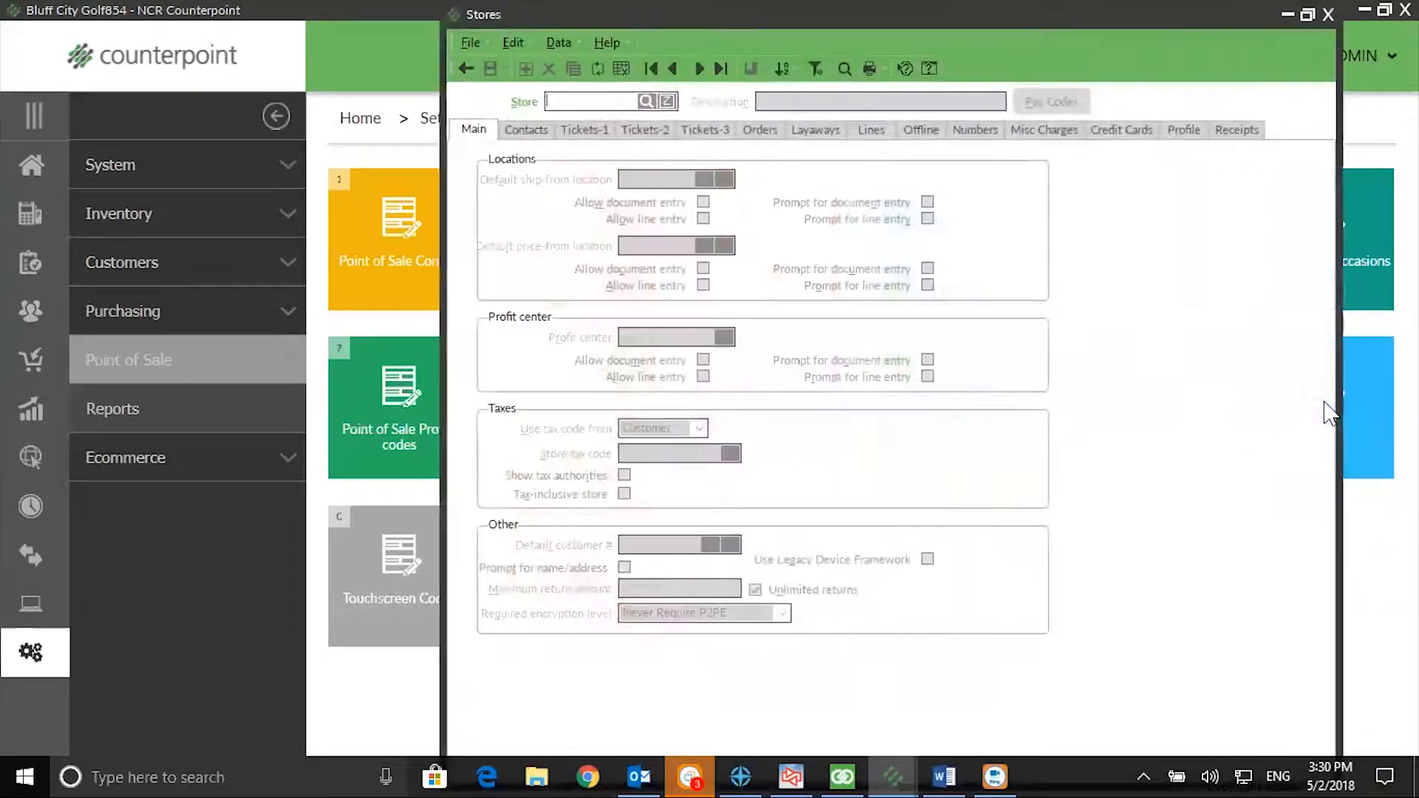
{"action": "left_click", "coordinate": [698, 71]}
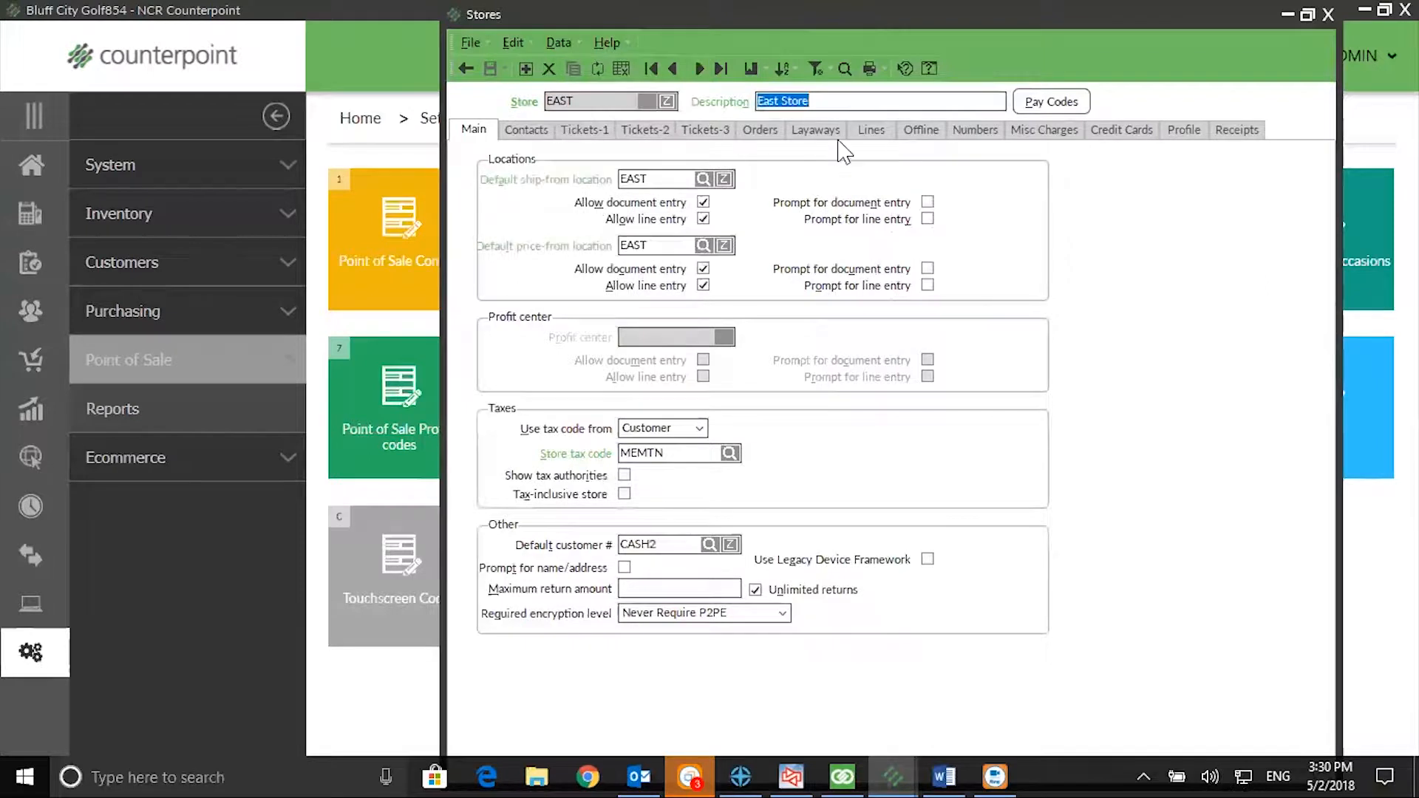
{"action": "left_click", "coordinate": [871, 131]}
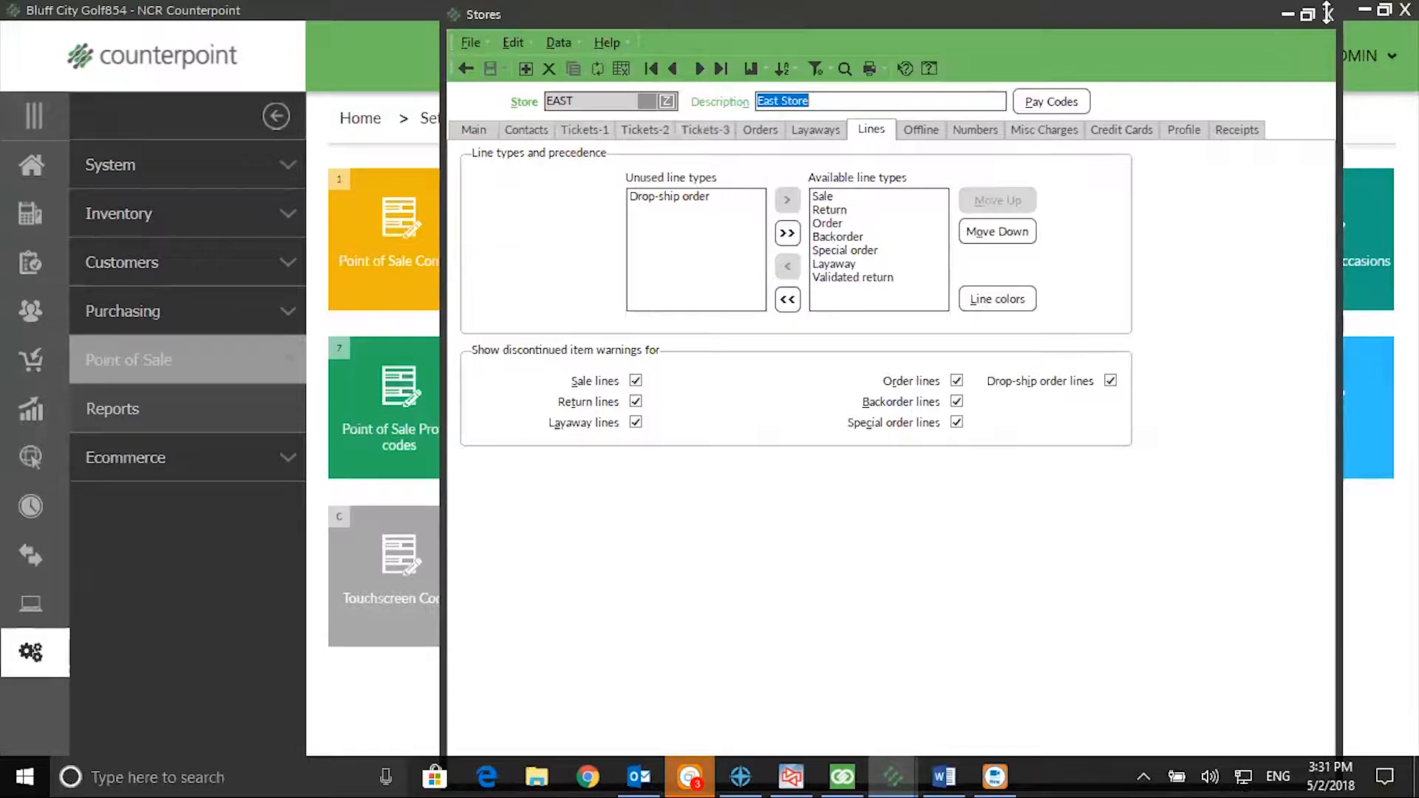
{"action": "left_click", "coordinate": [1327, 14]}
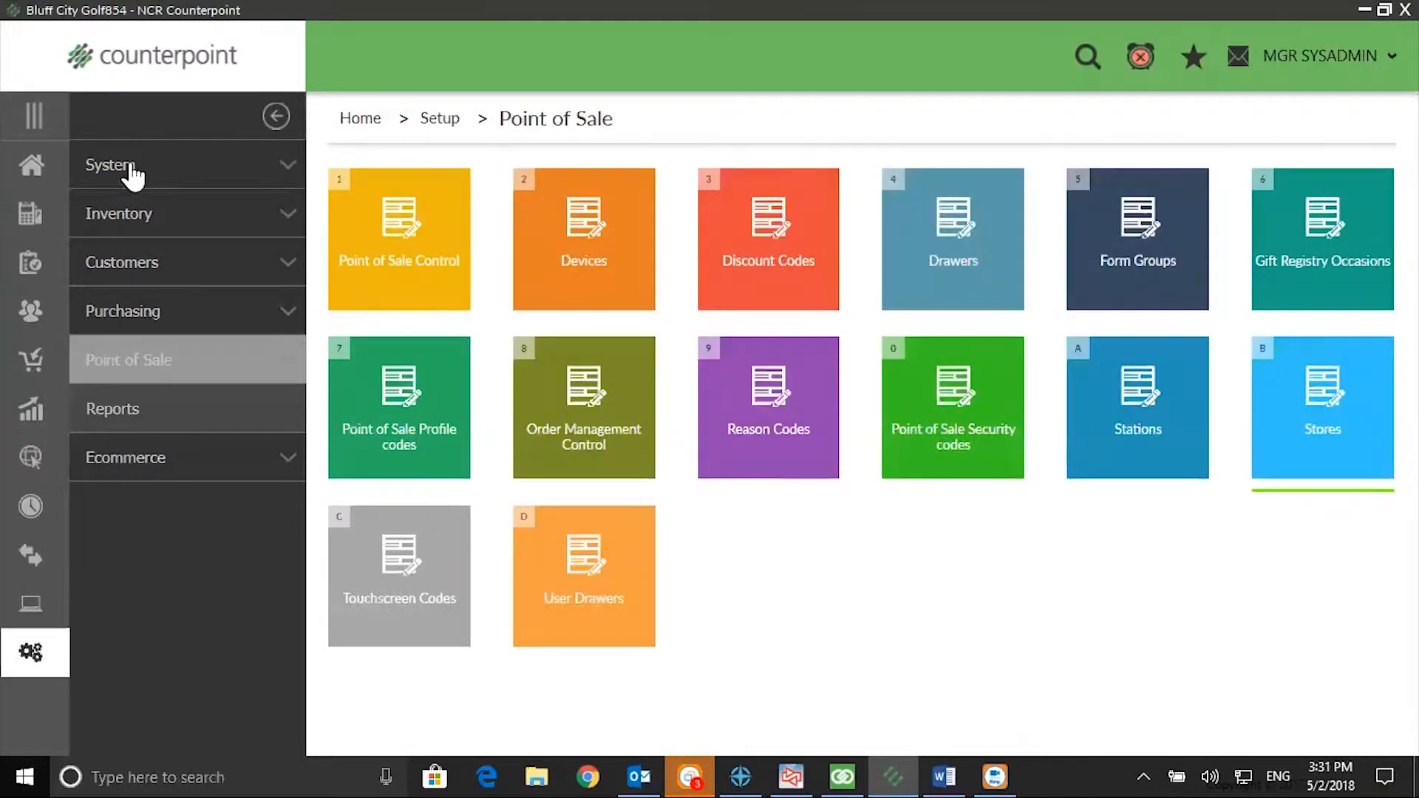
Step: Start a touchscreen ticket at the Main Store, add Golf Cap 100003 despite its discontinued status, and leave ticket entry without completing the sale
{"action": "left_click", "coordinate": [38, 163]}
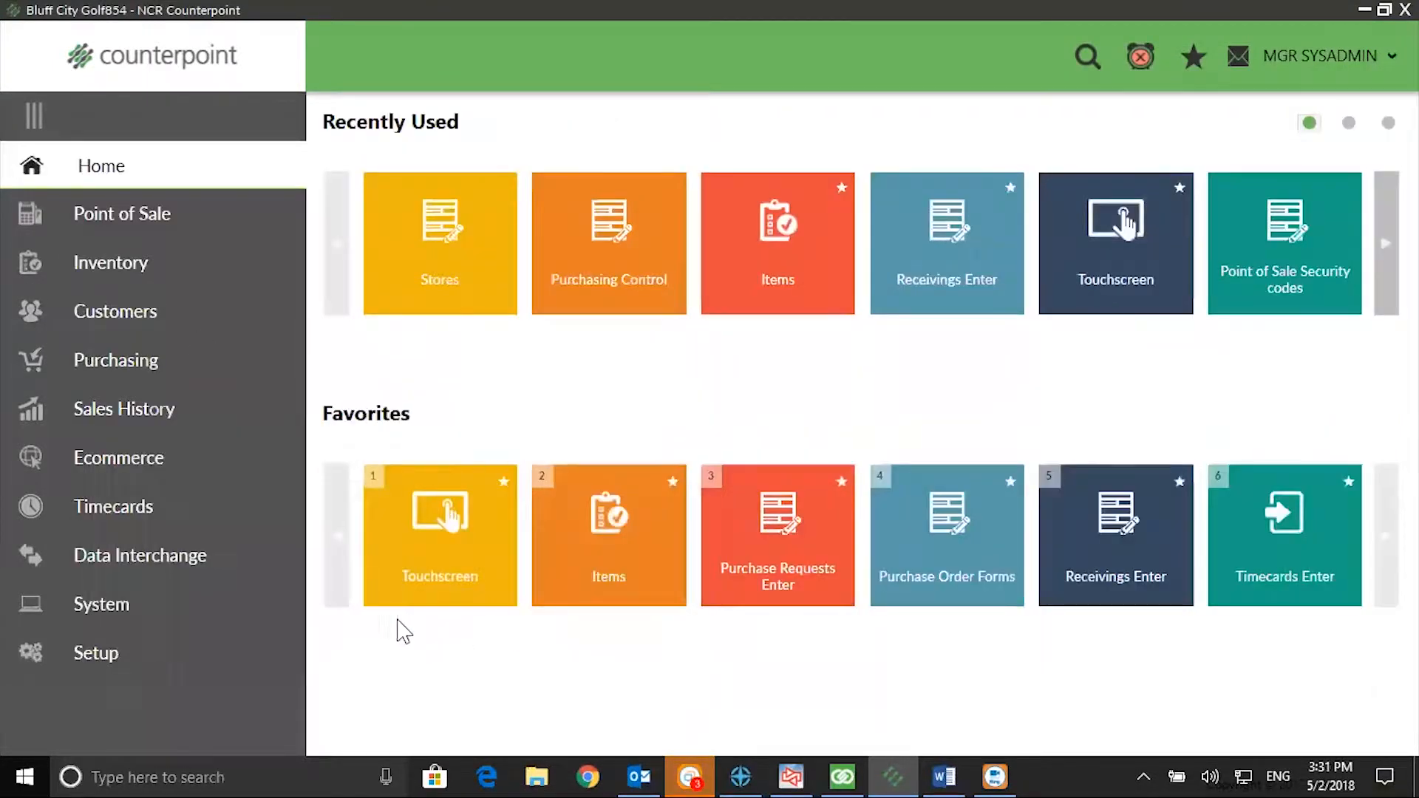
{"action": "left_click", "coordinate": [419, 589]}
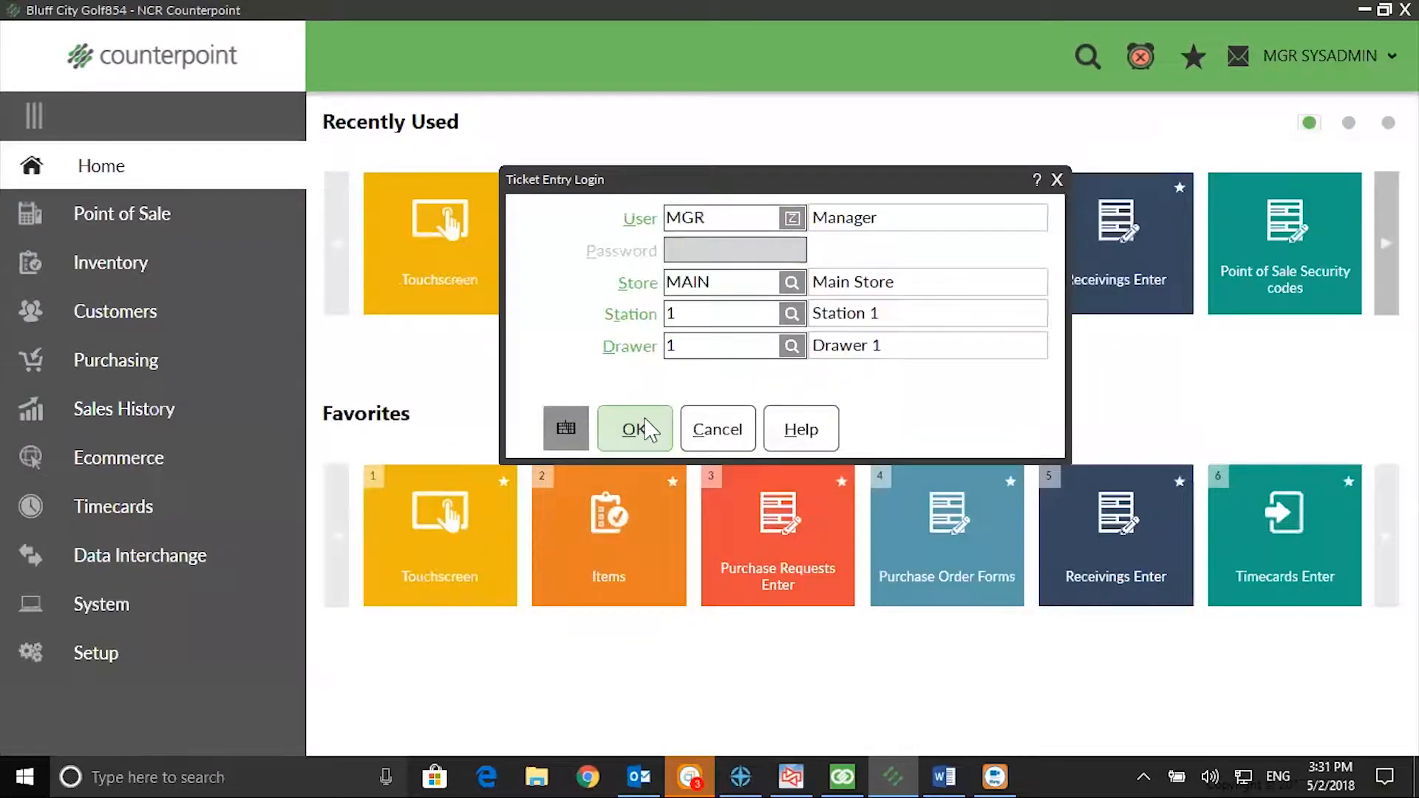
{"action": "left_click", "coordinate": [633, 425]}
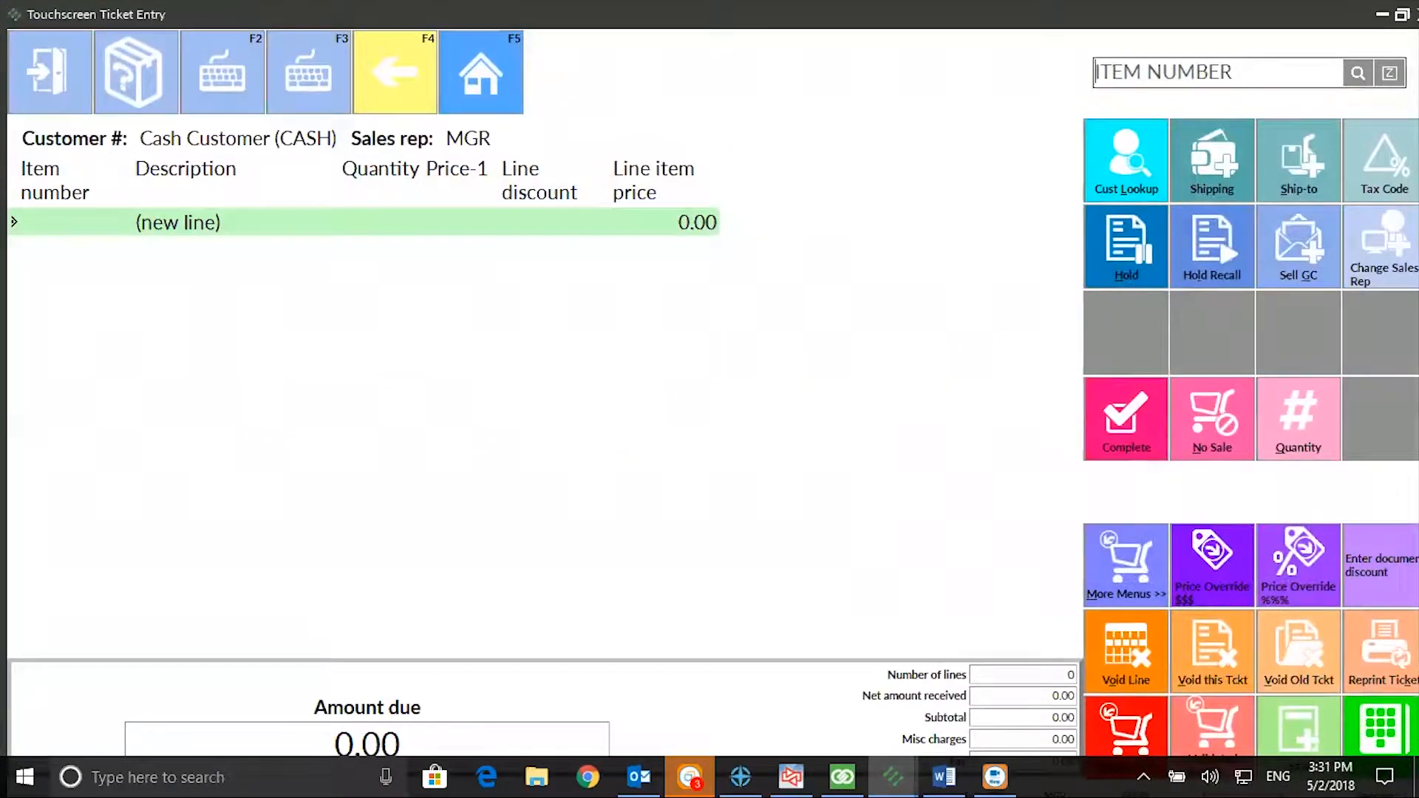
{"action": "left_click", "coordinate": [1357, 74]}
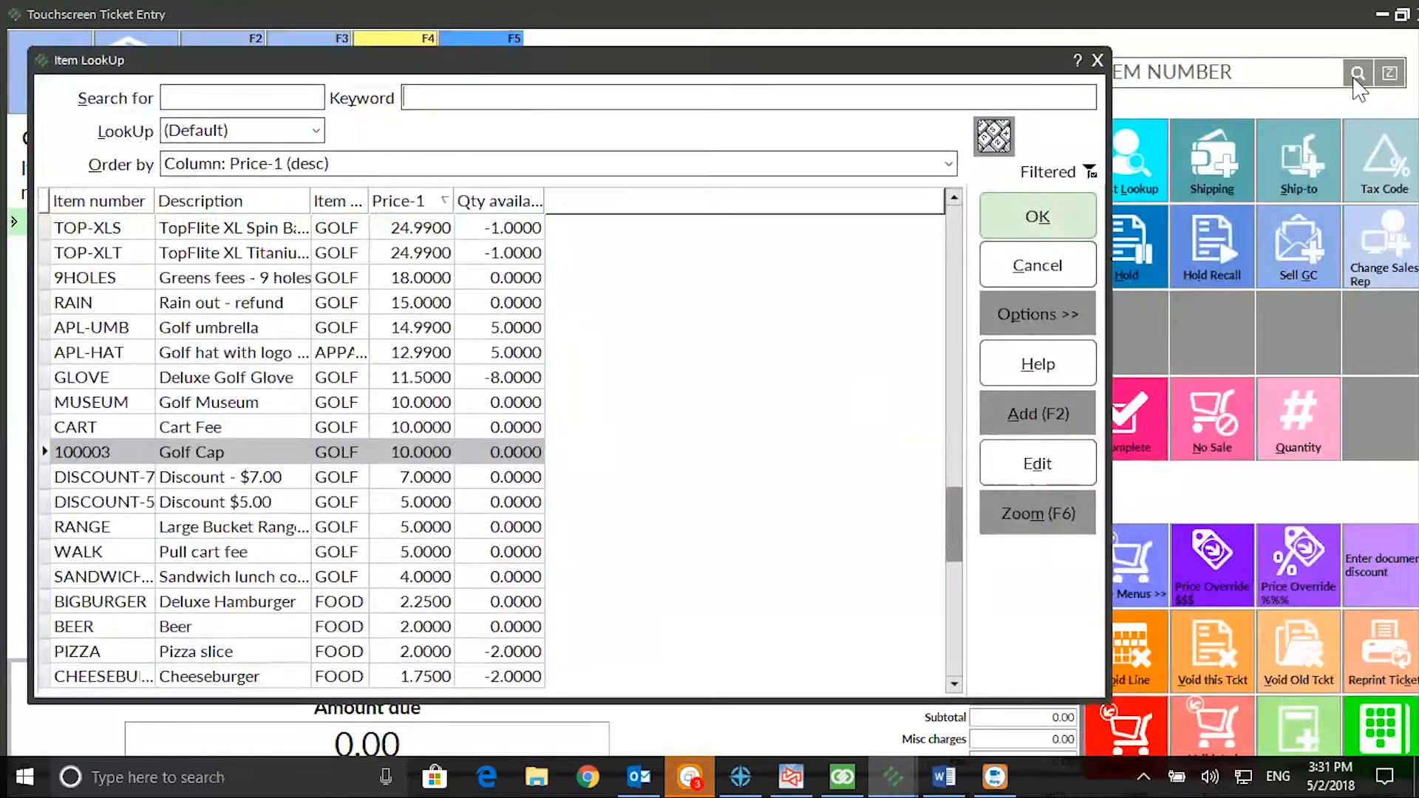
{"action": "left_click", "coordinate": [1076, 235]}
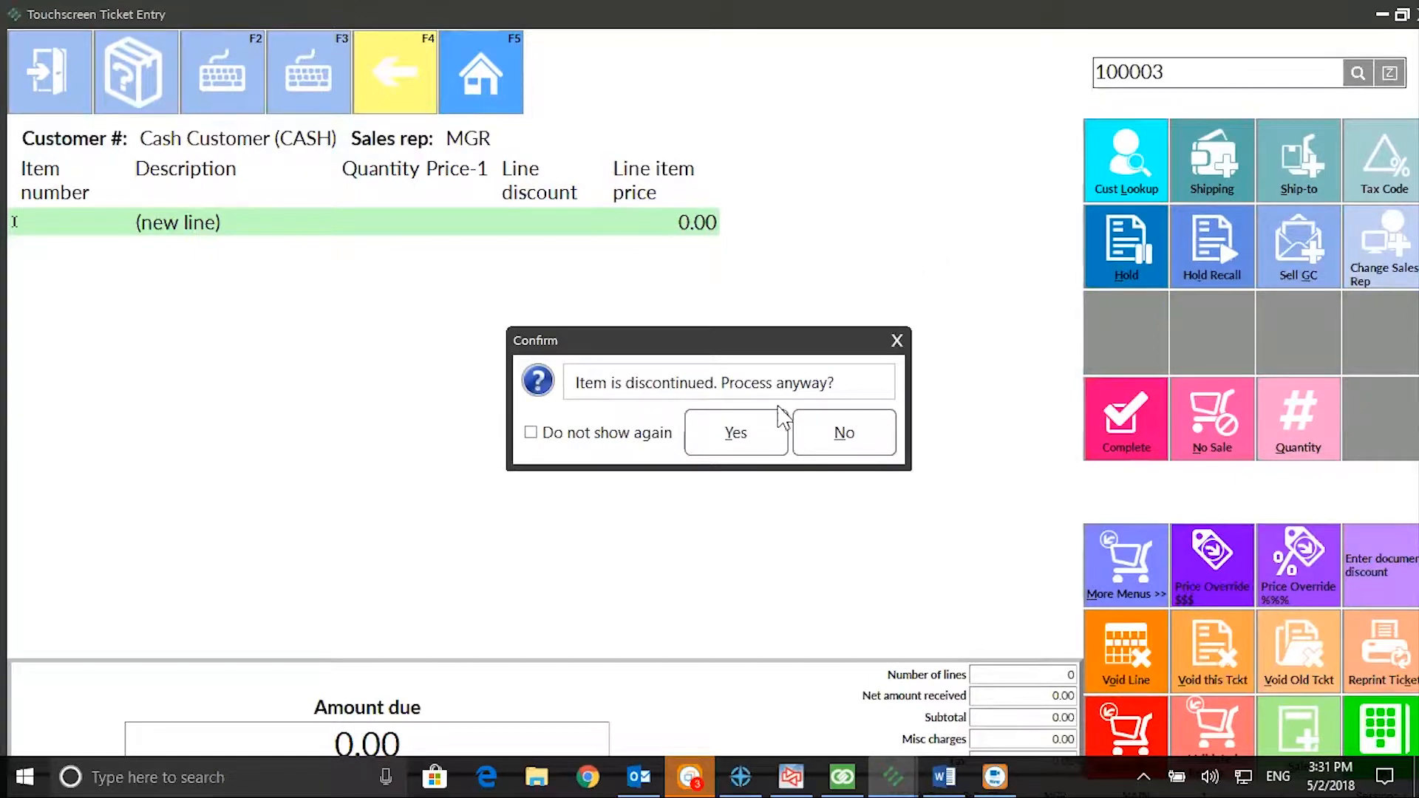
{"action": "left_click", "coordinate": [761, 436]}
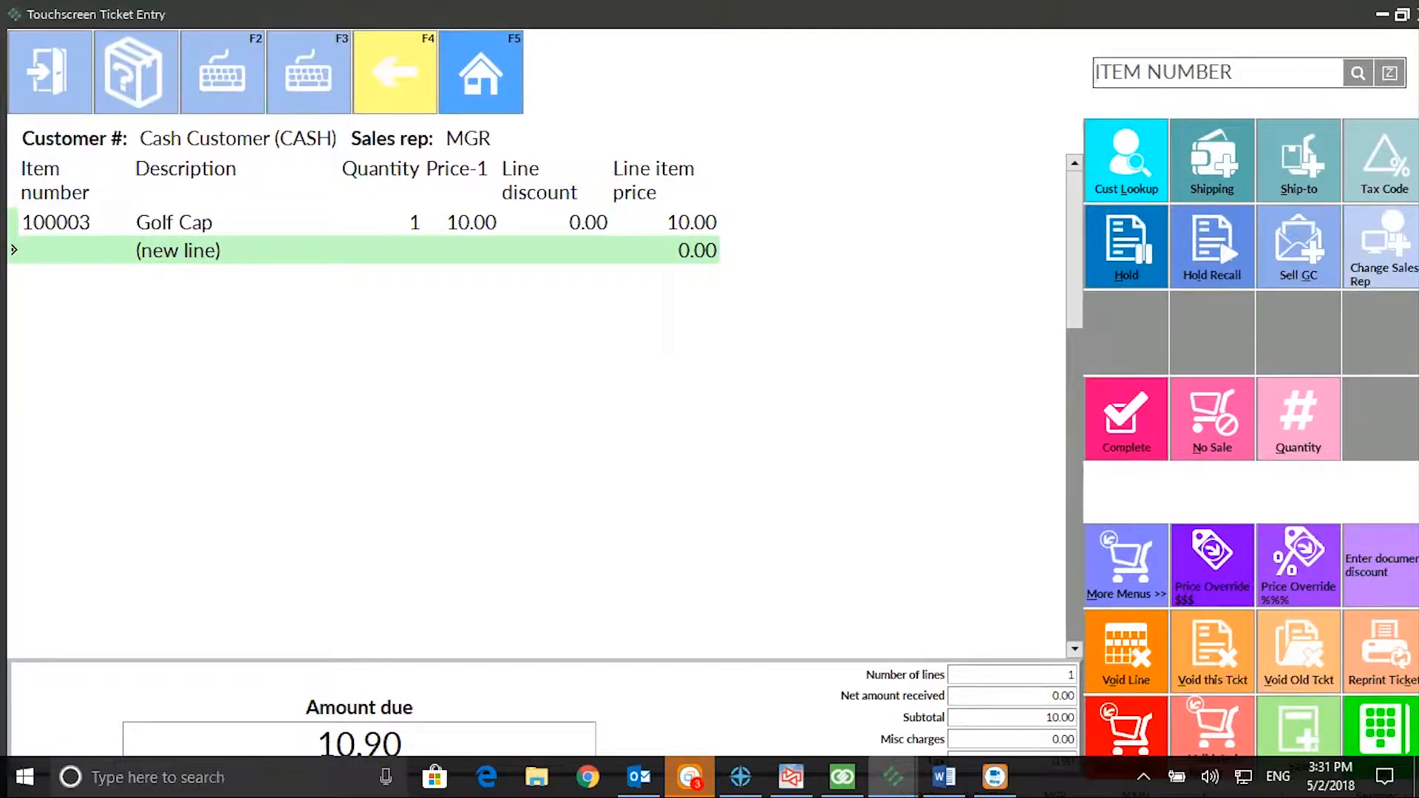
{"action": "key", "text": "F5"}
{"action": "left_click", "coordinate": [741, 440]}
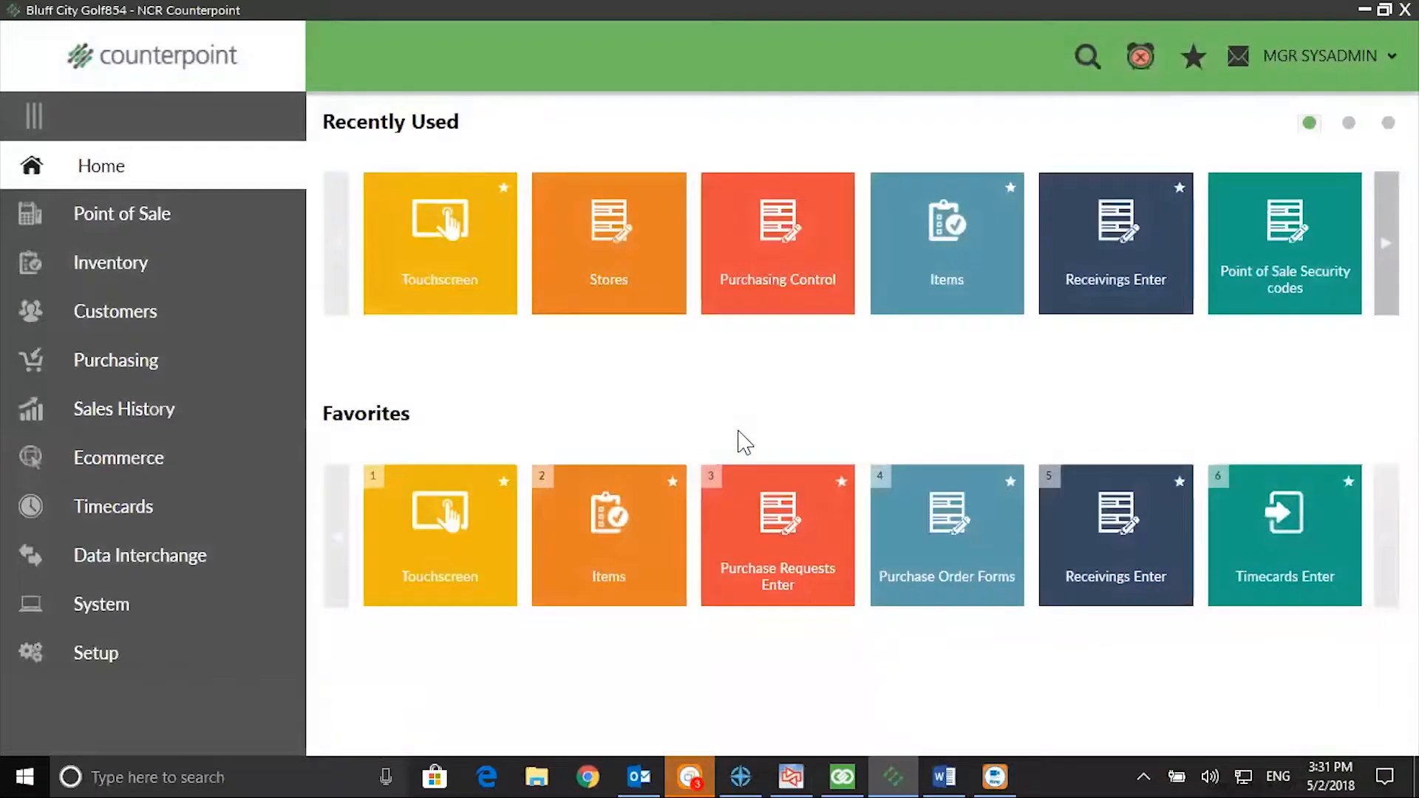
Step: Start a new receiving without a purchase order in batch 1, with an auto-assigned number and vendor ADAMS
{"action": "left_click", "coordinate": [138, 363]}
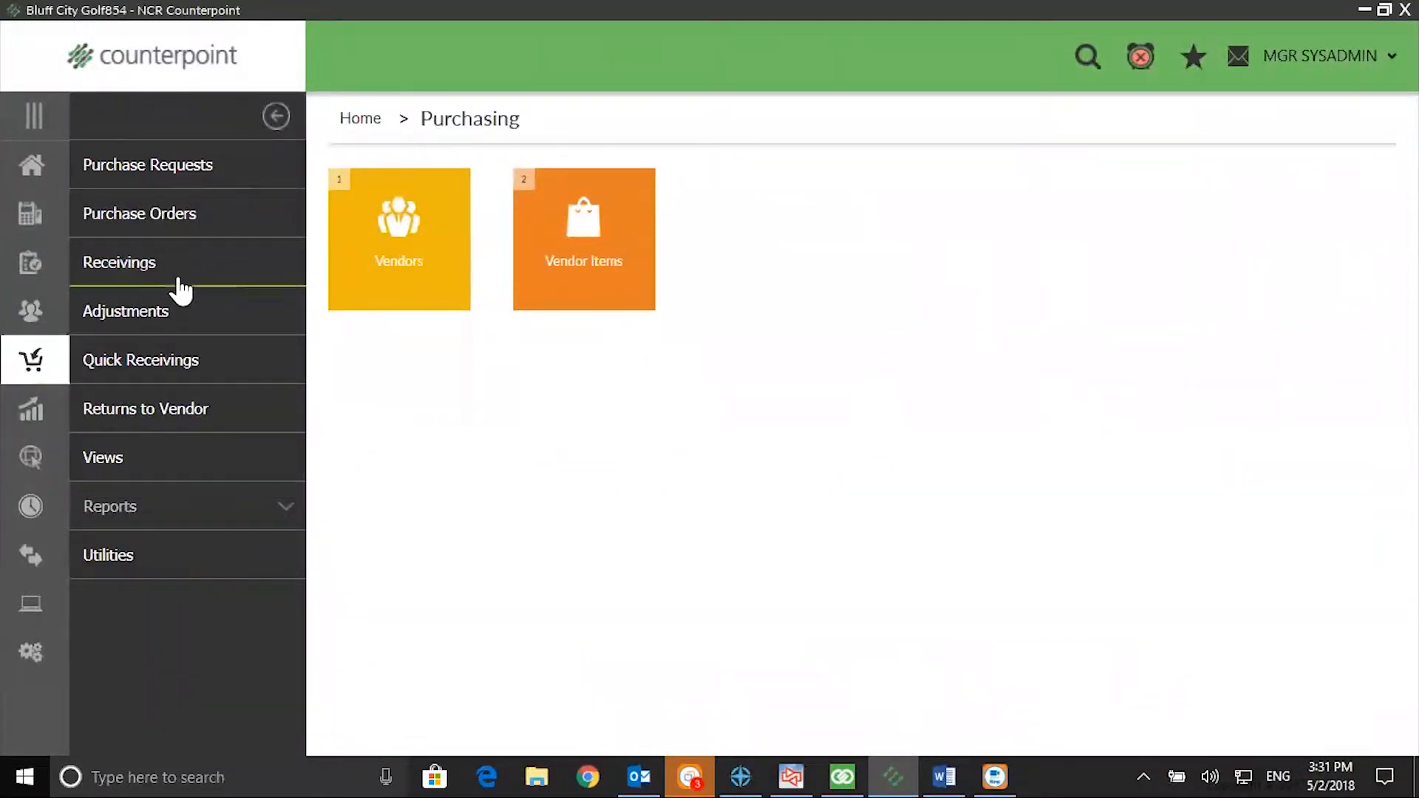
{"action": "left_click", "coordinate": [178, 281]}
{"action": "left_click", "coordinate": [362, 256]}
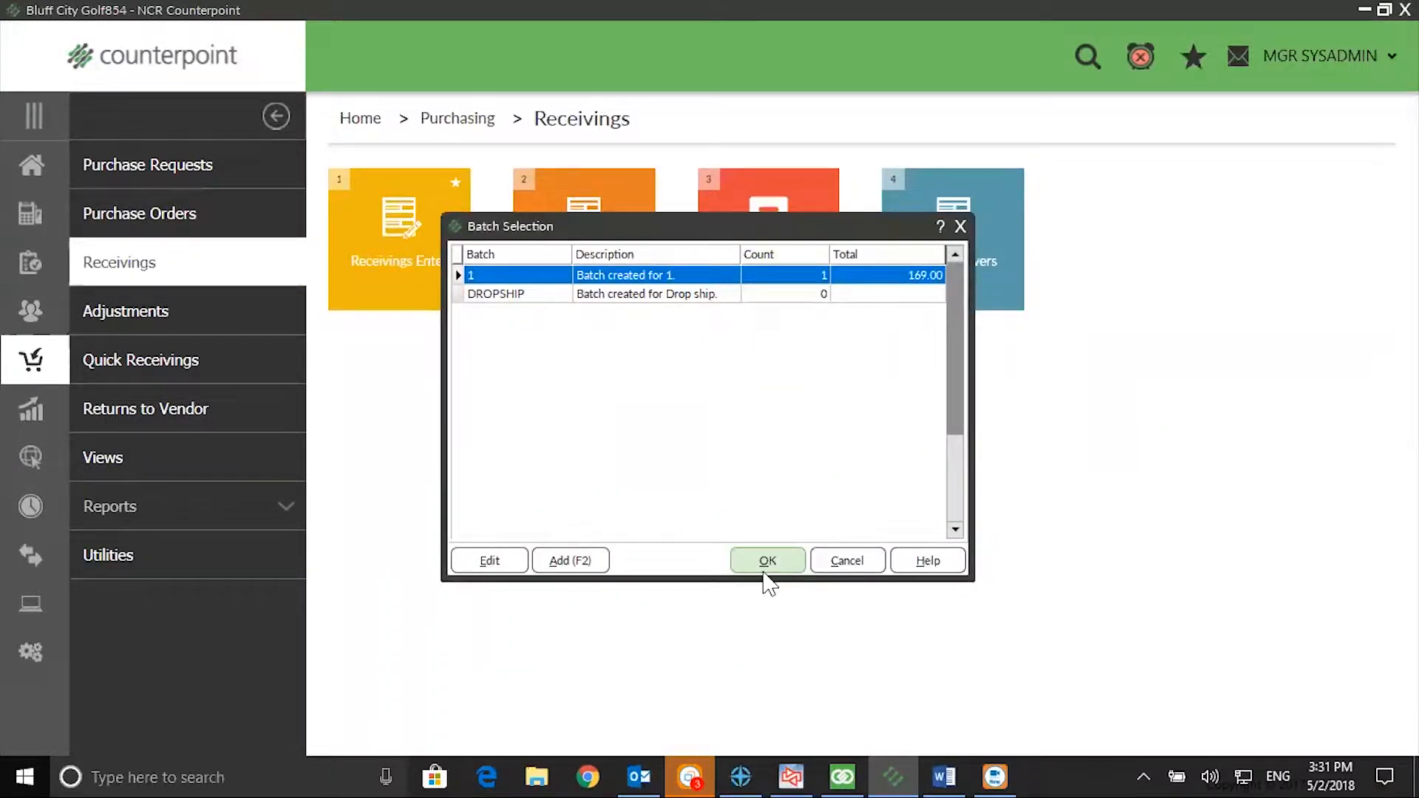
{"action": "left_click", "coordinate": [765, 569]}
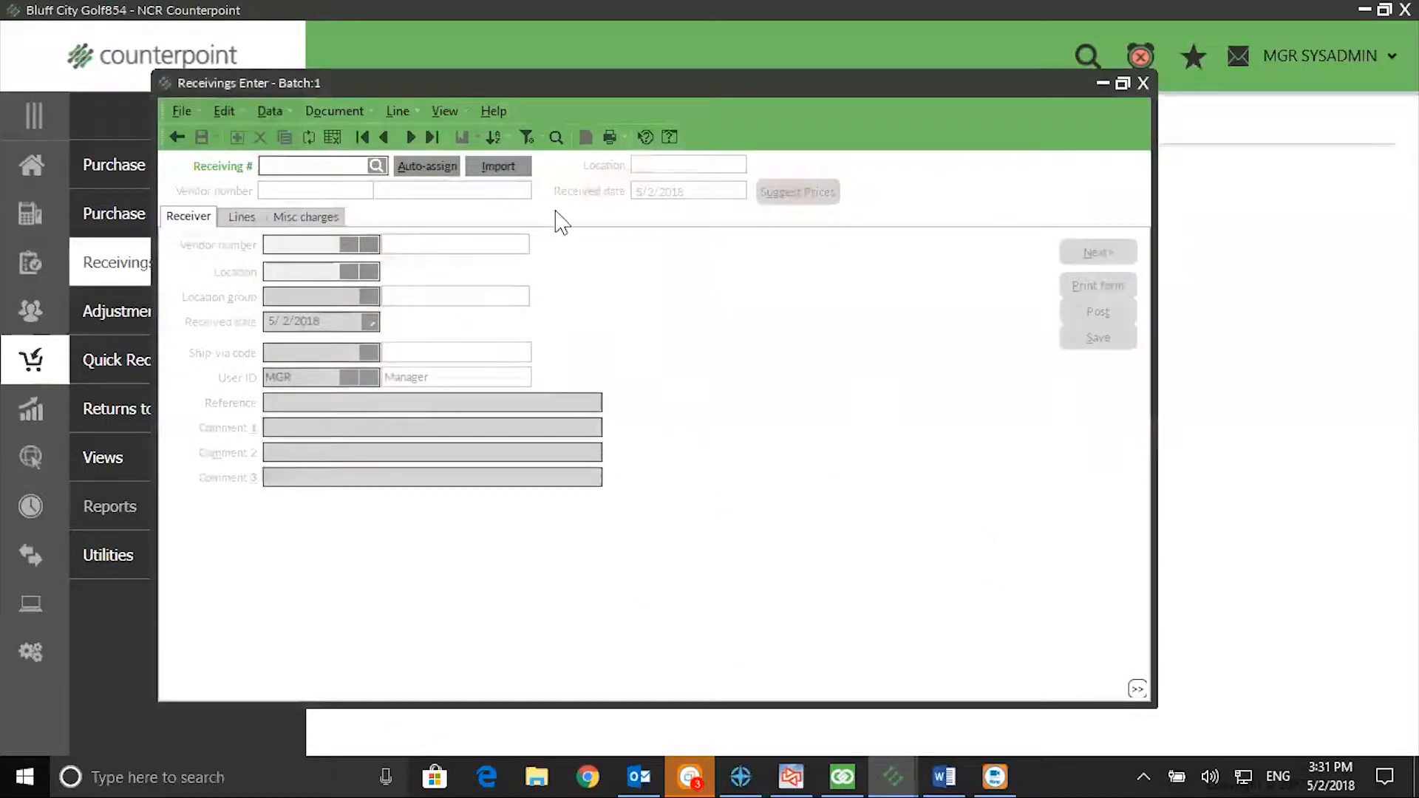
{"action": "left_click", "coordinate": [444, 169]}
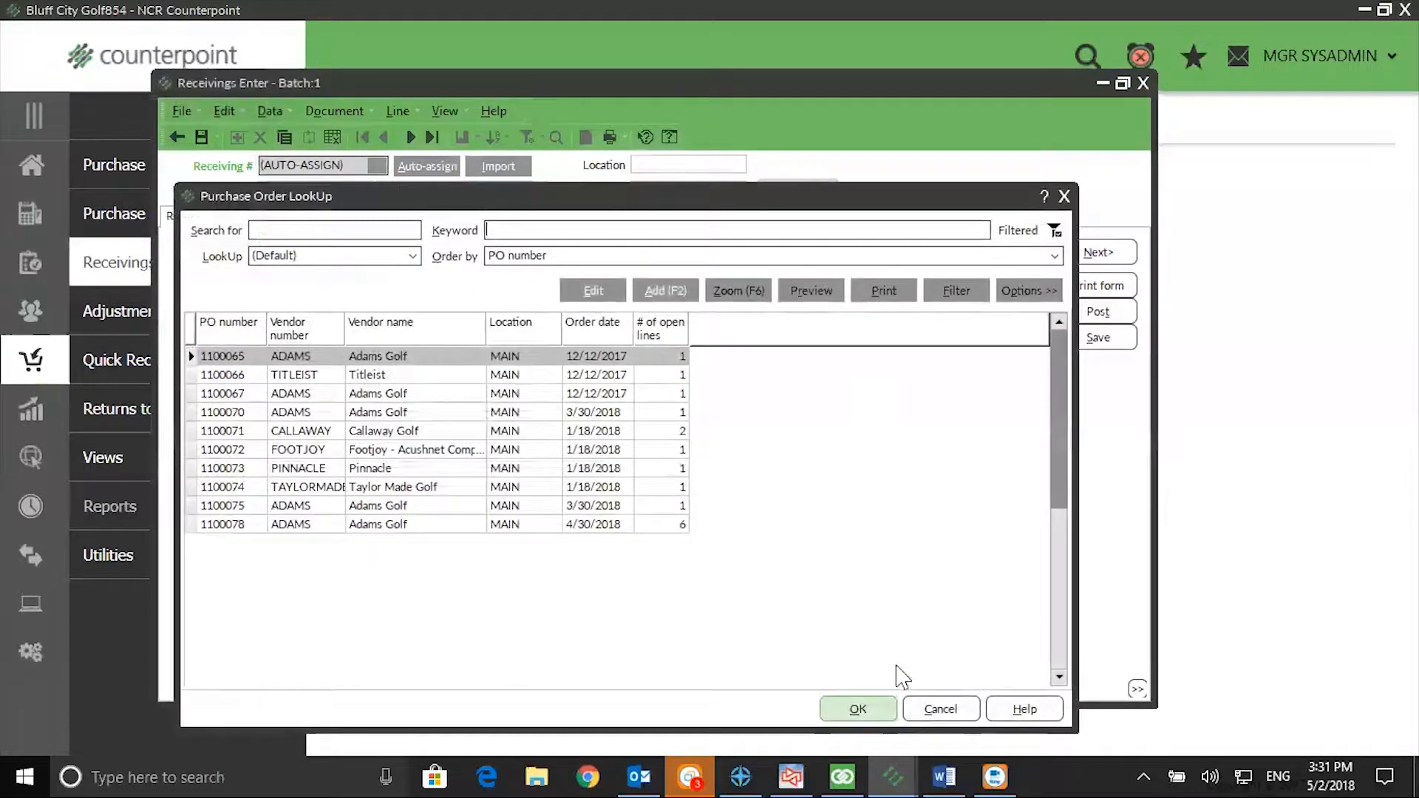
{"action": "left_click", "coordinate": [938, 708]}
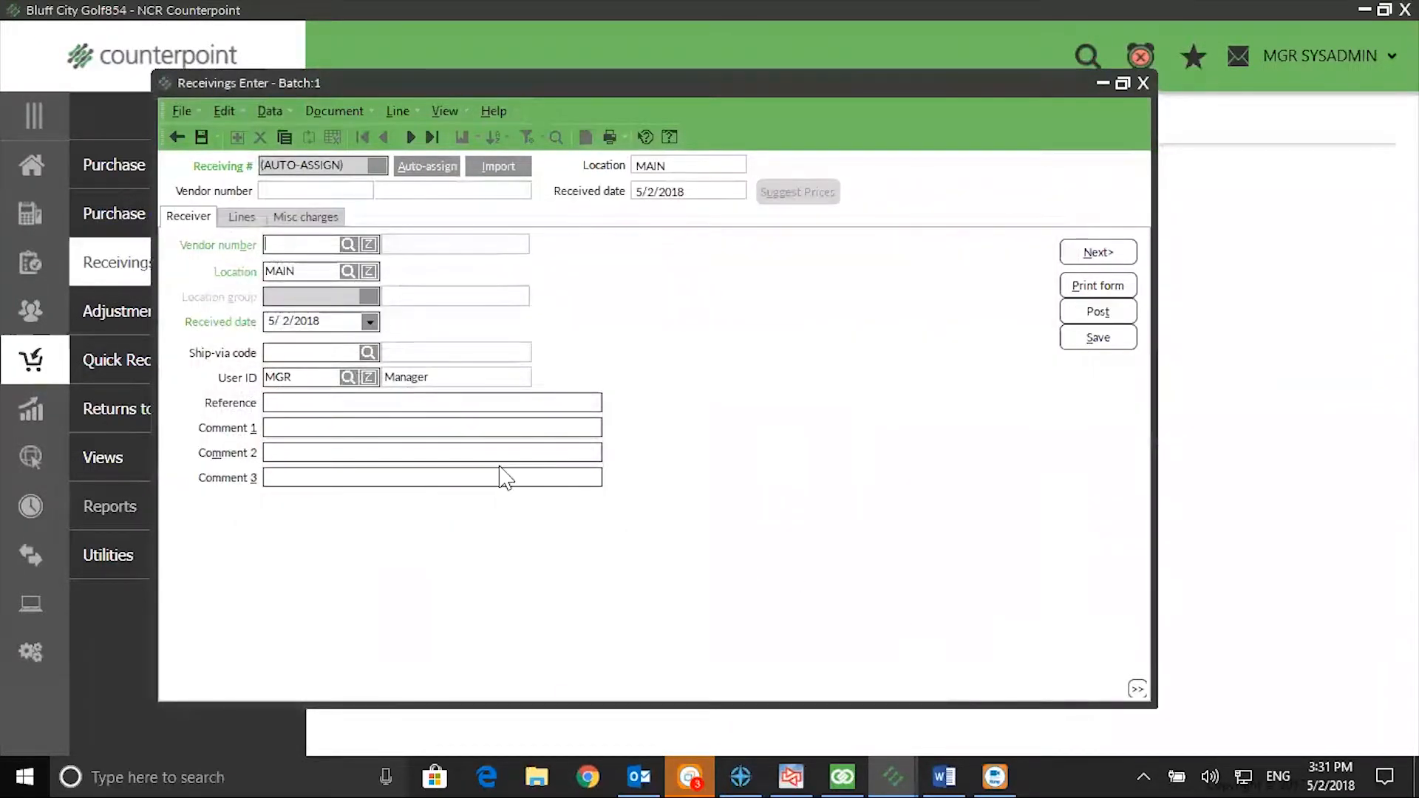
{"action": "type", "text": "ADAMS"}
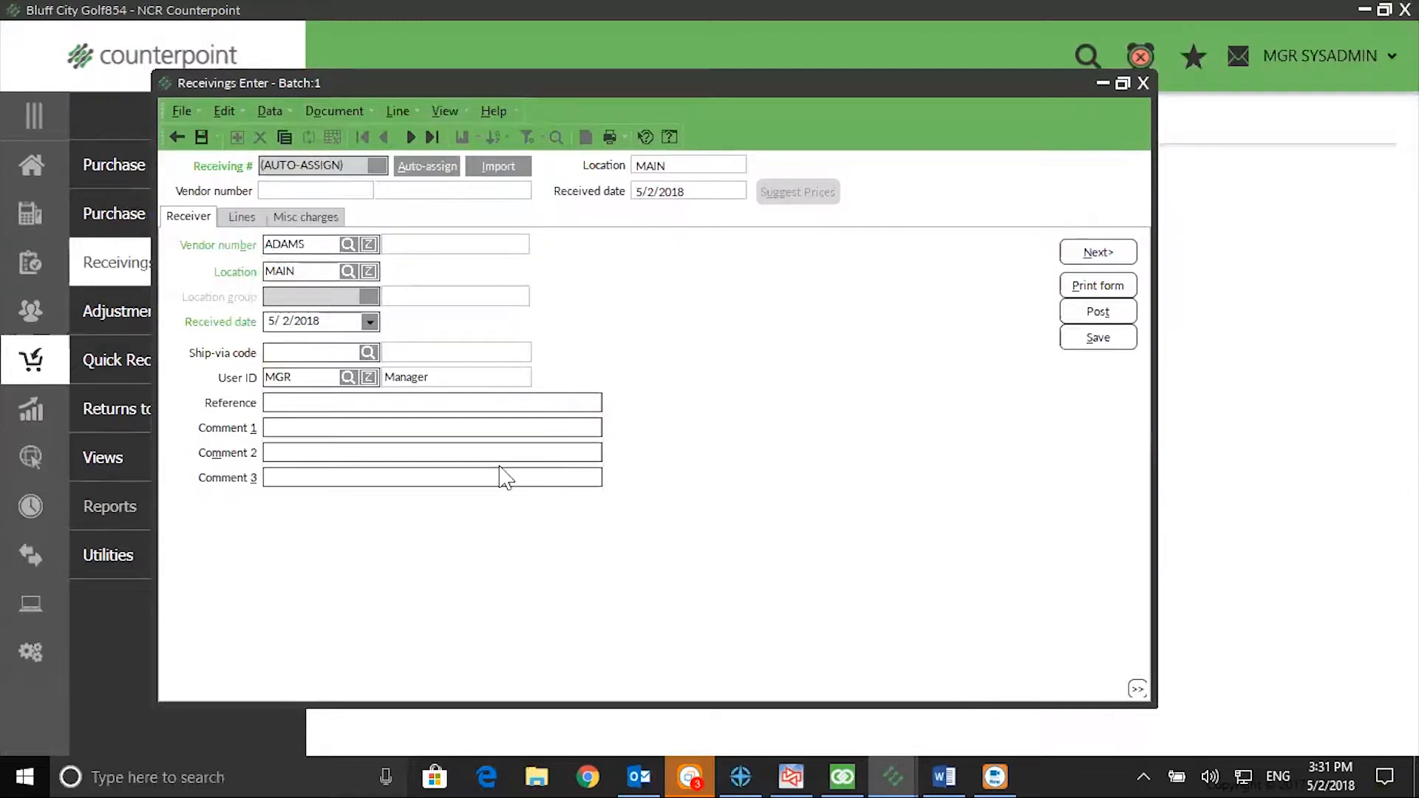
{"action": "key", "text": "Tab"}
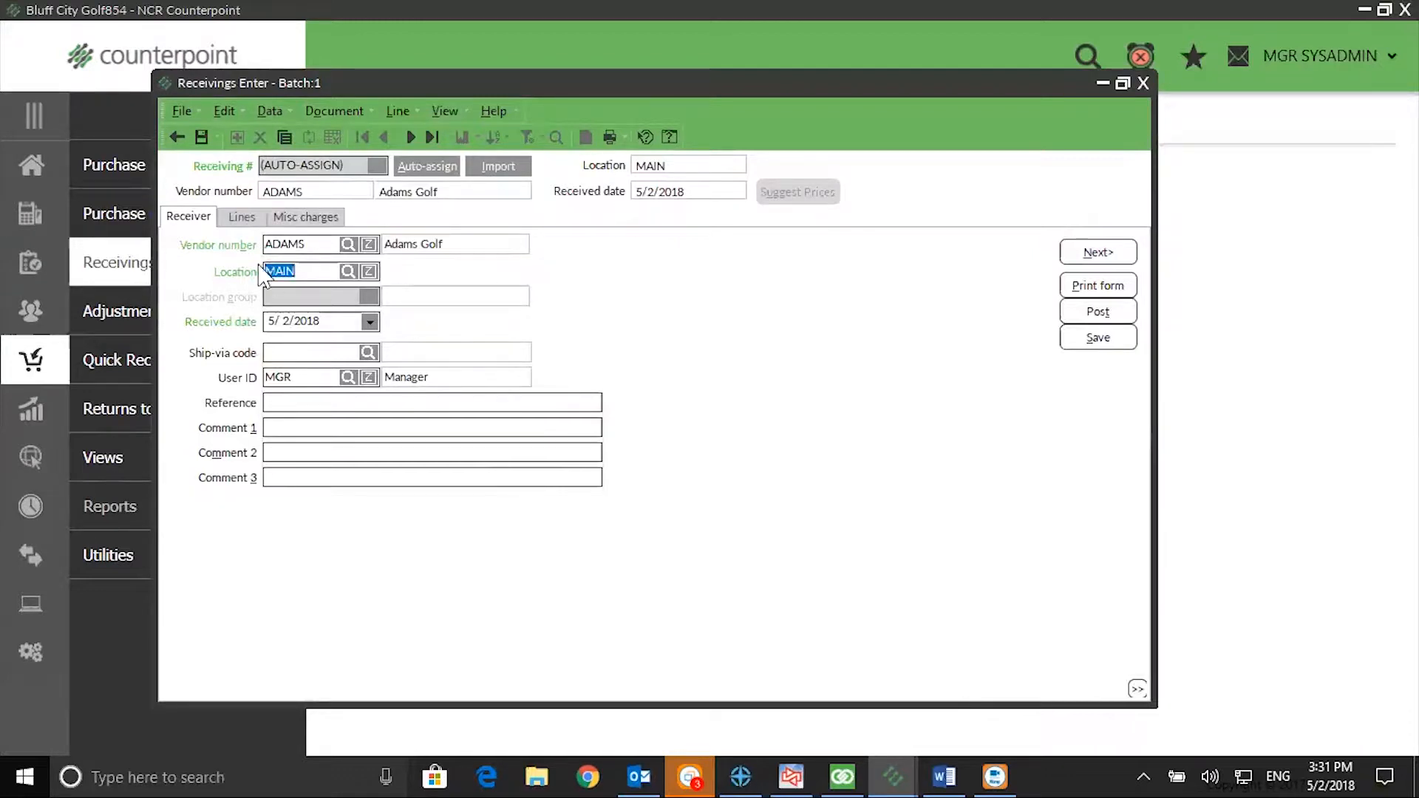
Step: Enter Golf Cap 100003 as a receiving line with quantity received 1 despite its discontinued status, and close the receiving without saving
{"action": "left_click", "coordinate": [237, 219]}
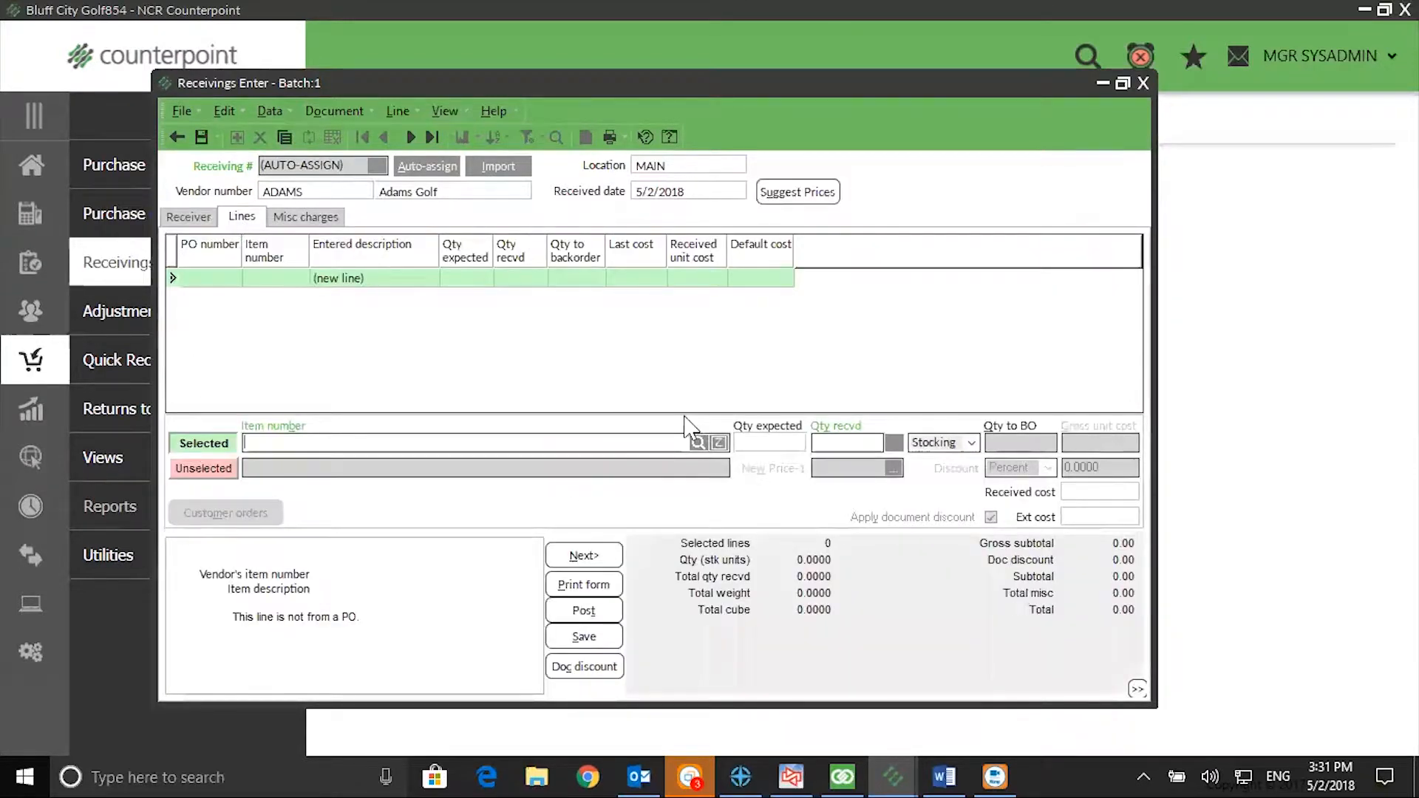
{"action": "left_click", "coordinate": [696, 444]}
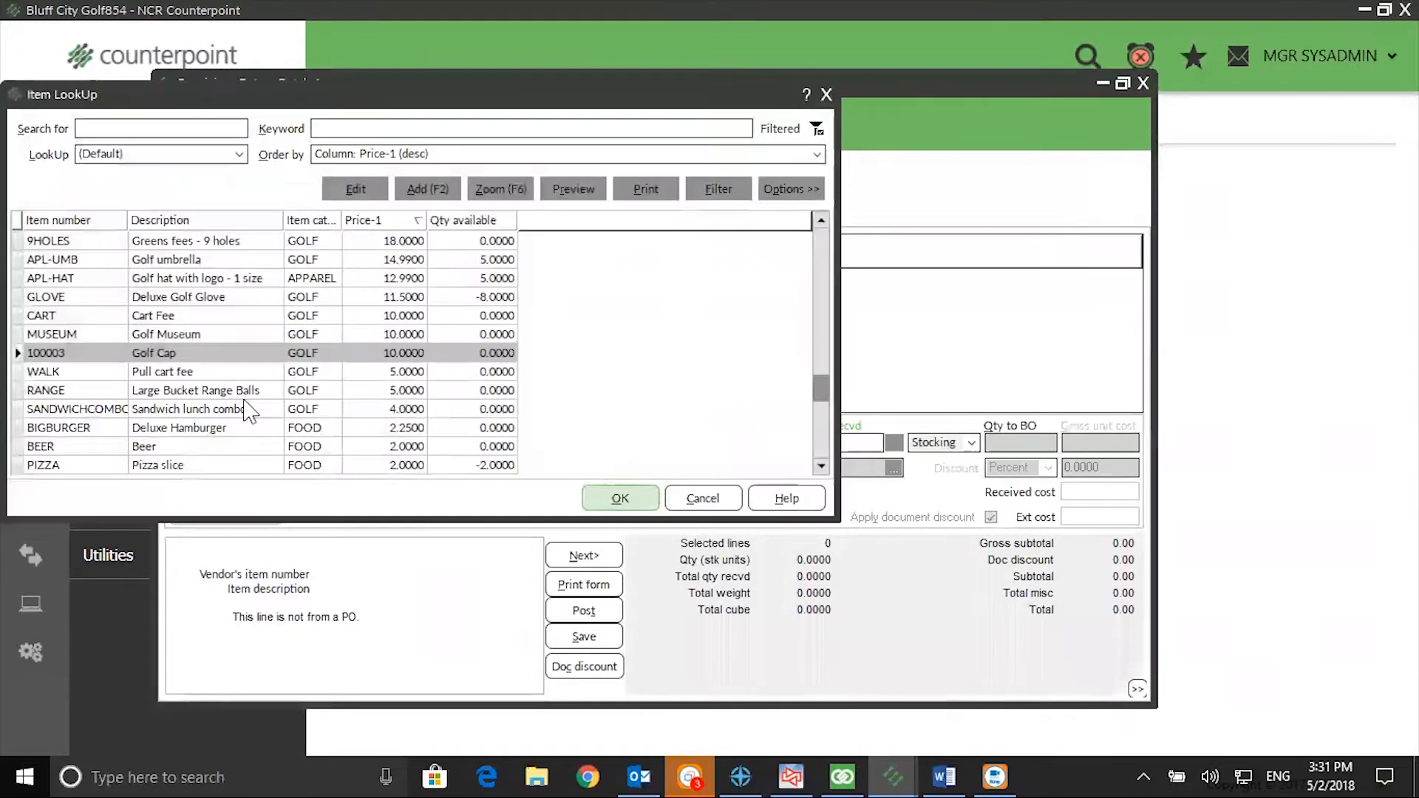
{"action": "left_click", "coordinate": [626, 499]}
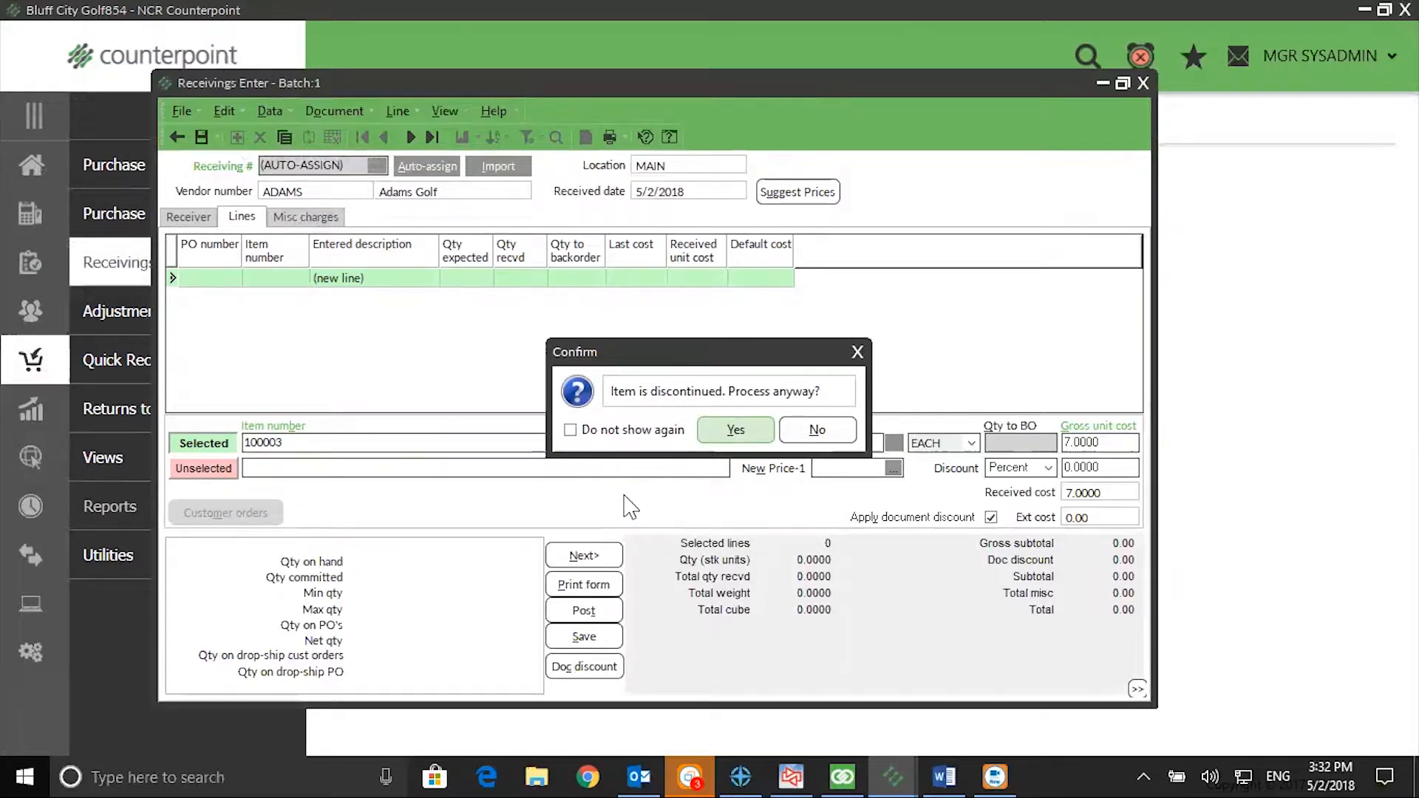
{"action": "left_click", "coordinate": [746, 433]}
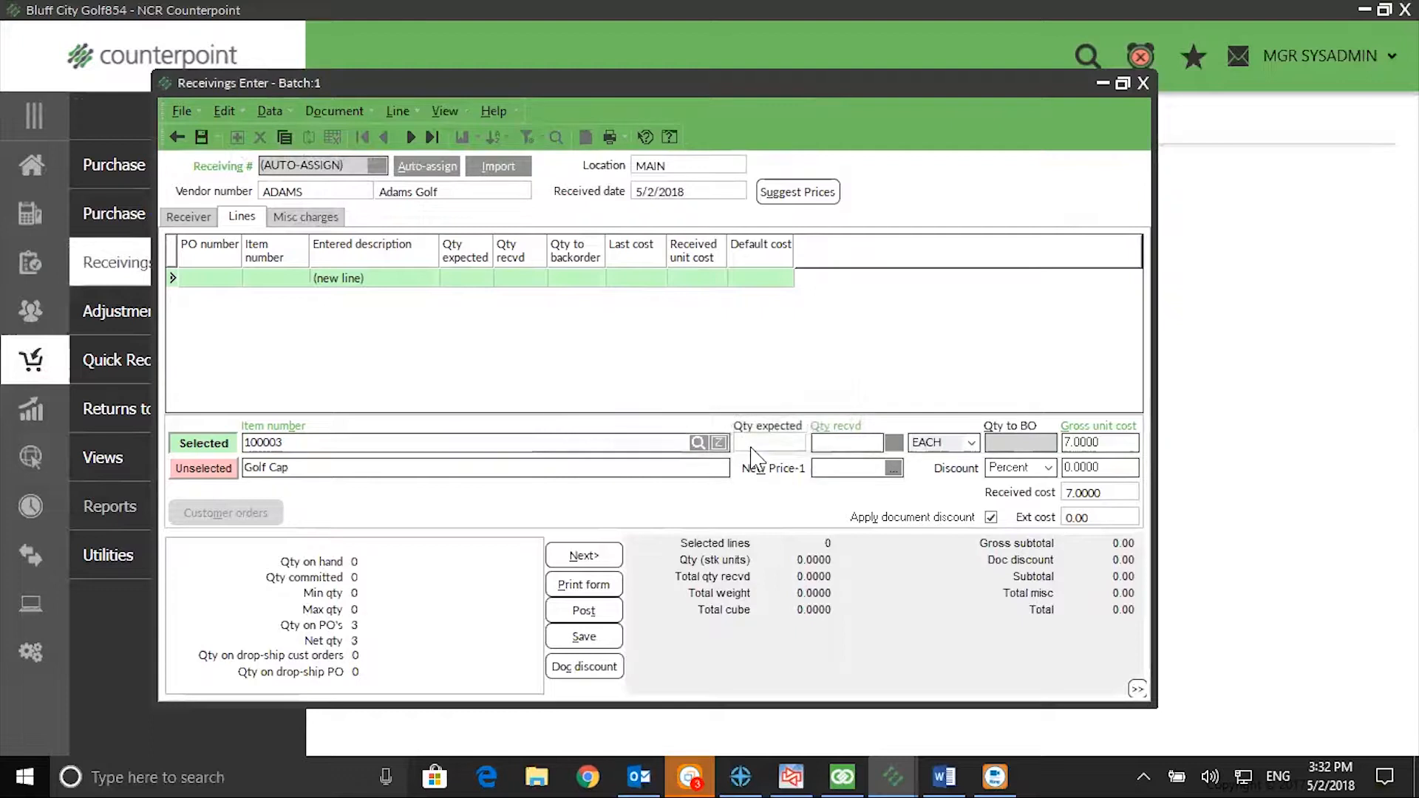
{"action": "type", "text": "1"}
{"action": "key", "text": "Tab"}
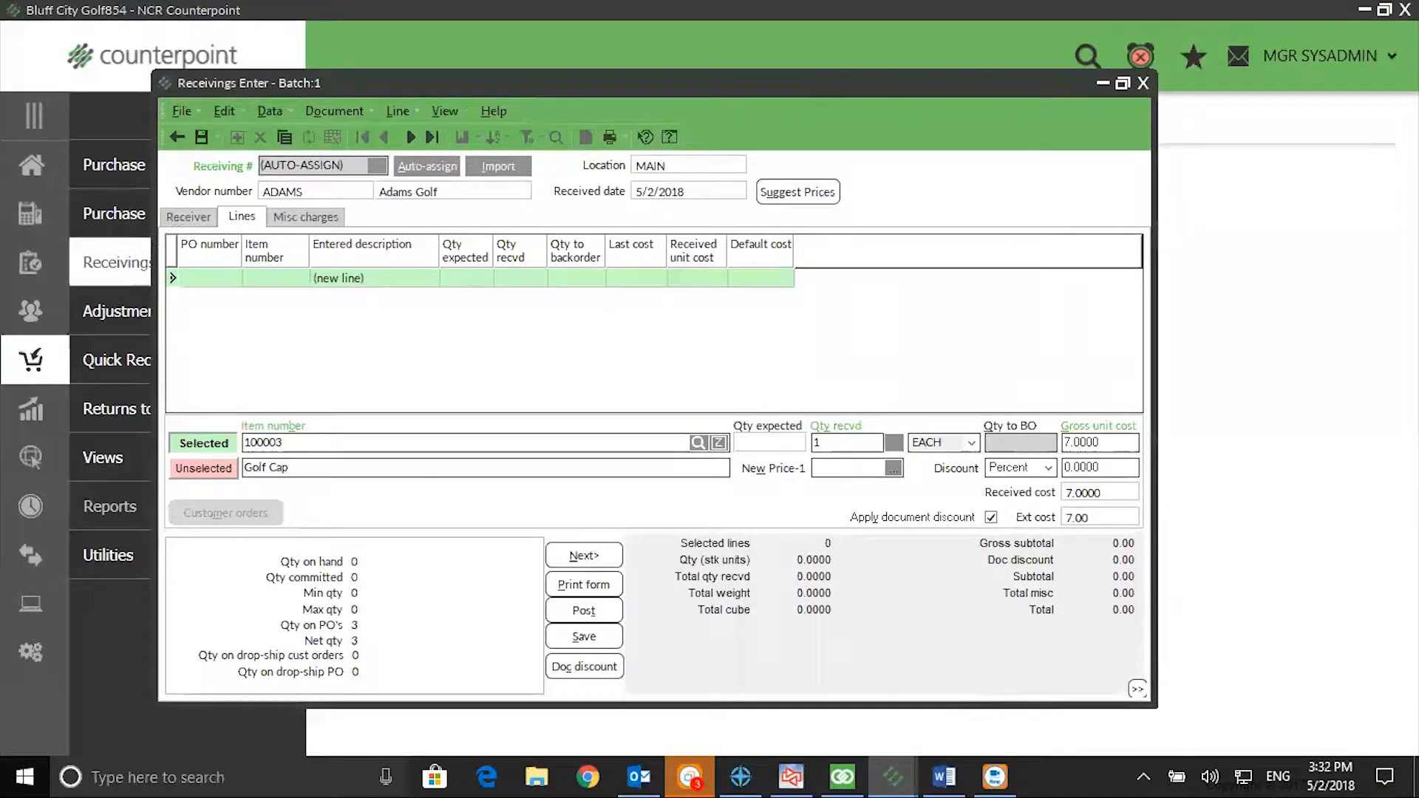
{"action": "left_click", "coordinate": [1143, 83]}
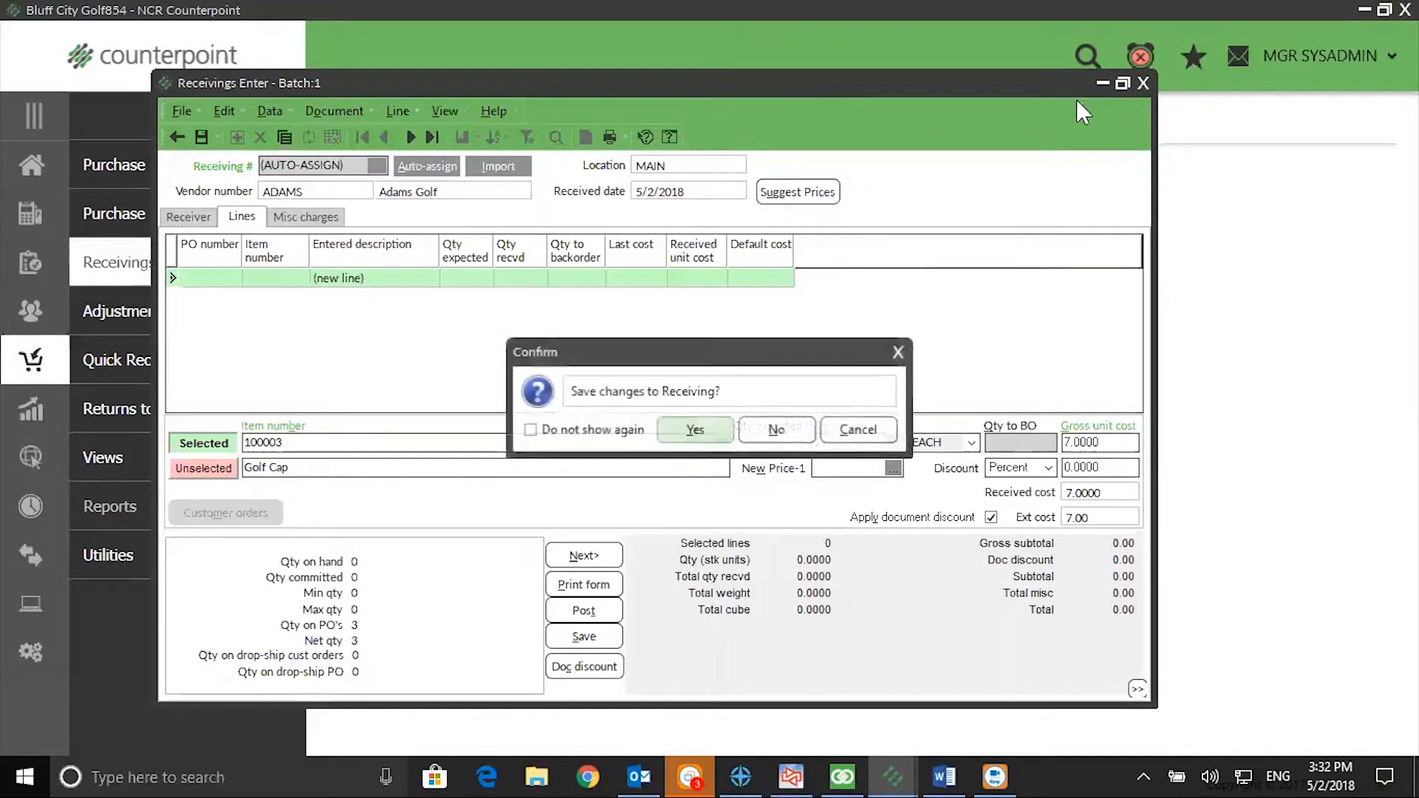
{"action": "left_click", "coordinate": [774, 432]}
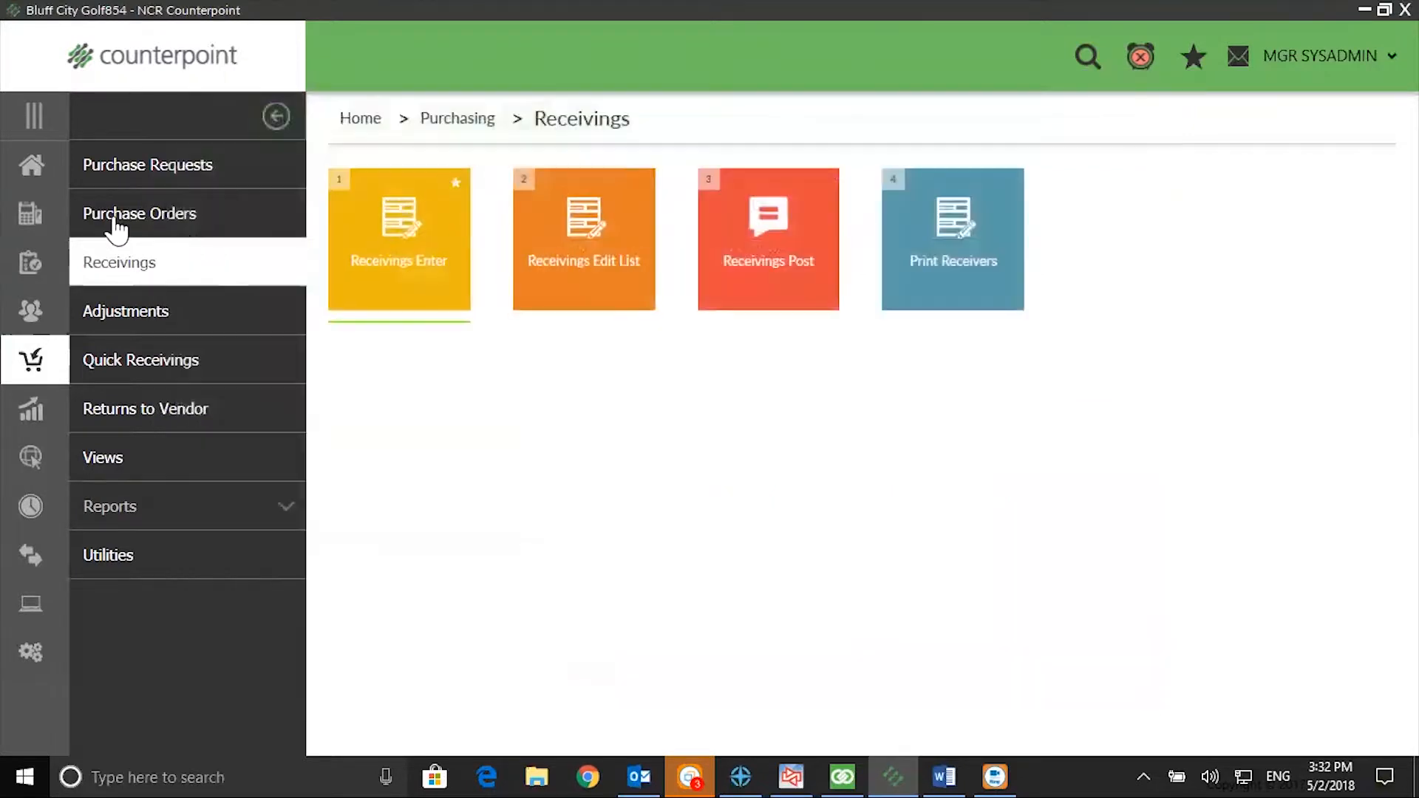
Step: Set the status of inventory item 100003 Golf Cap to Inactive, save the item and close its record
{"action": "left_click", "coordinate": [30, 166]}
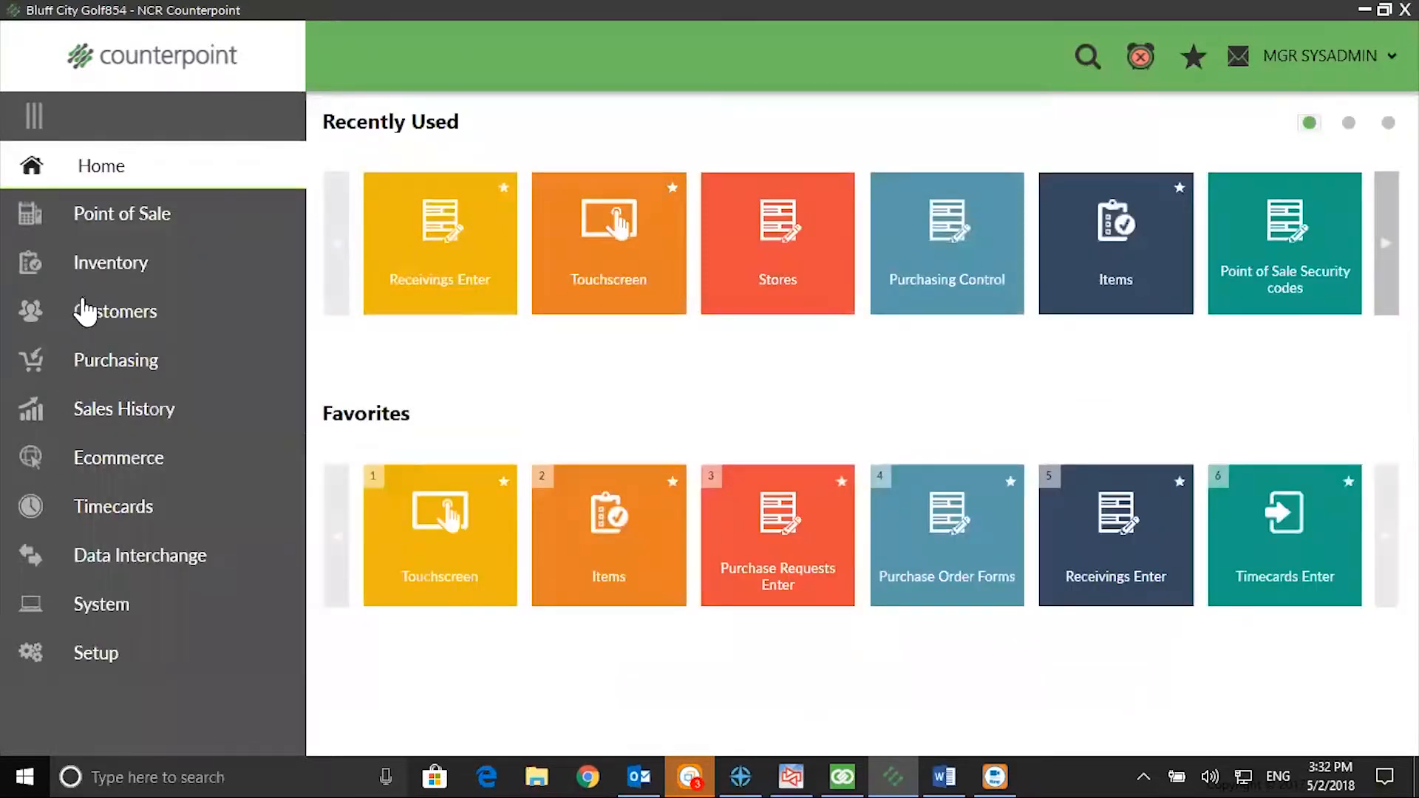
{"action": "left_click", "coordinate": [96, 268]}
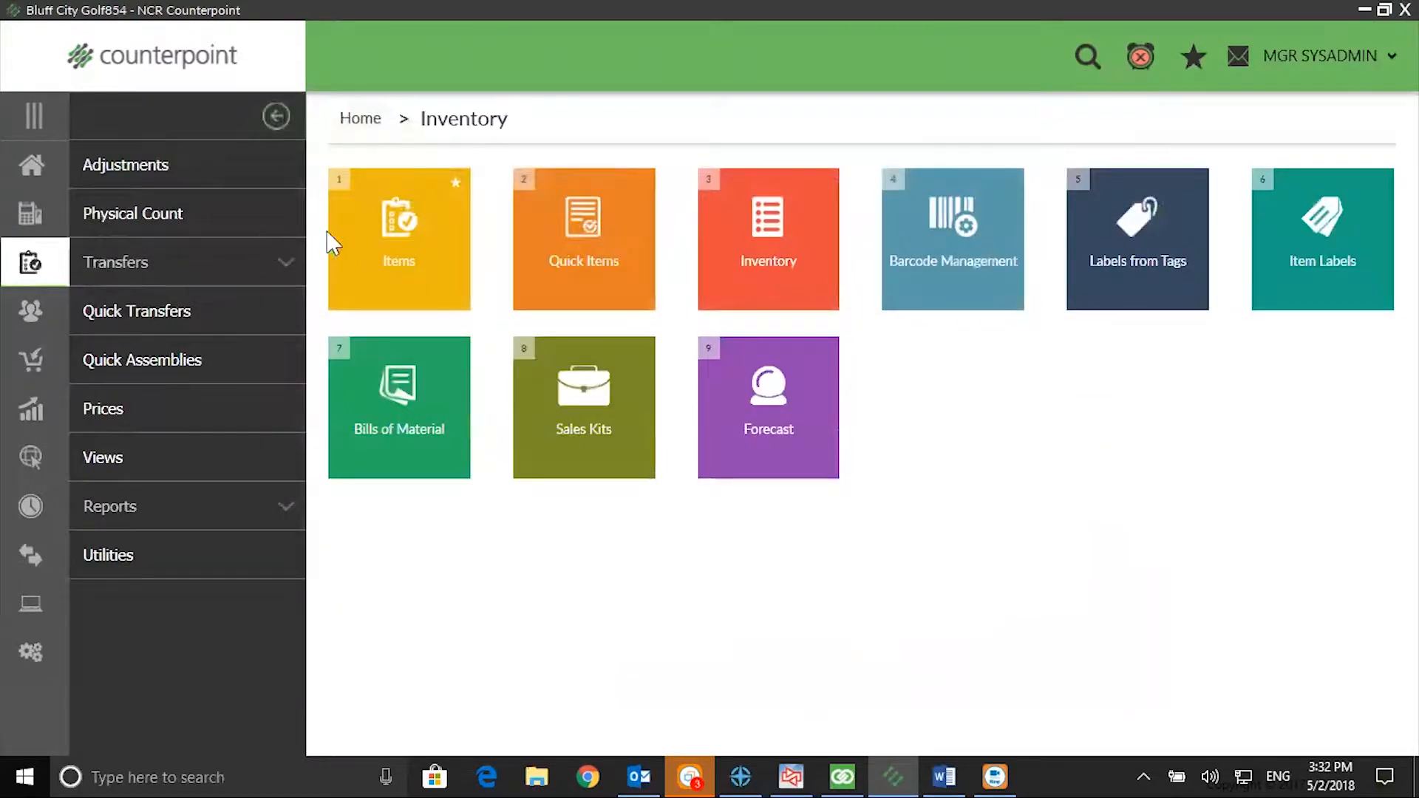
{"action": "left_click", "coordinate": [354, 243]}
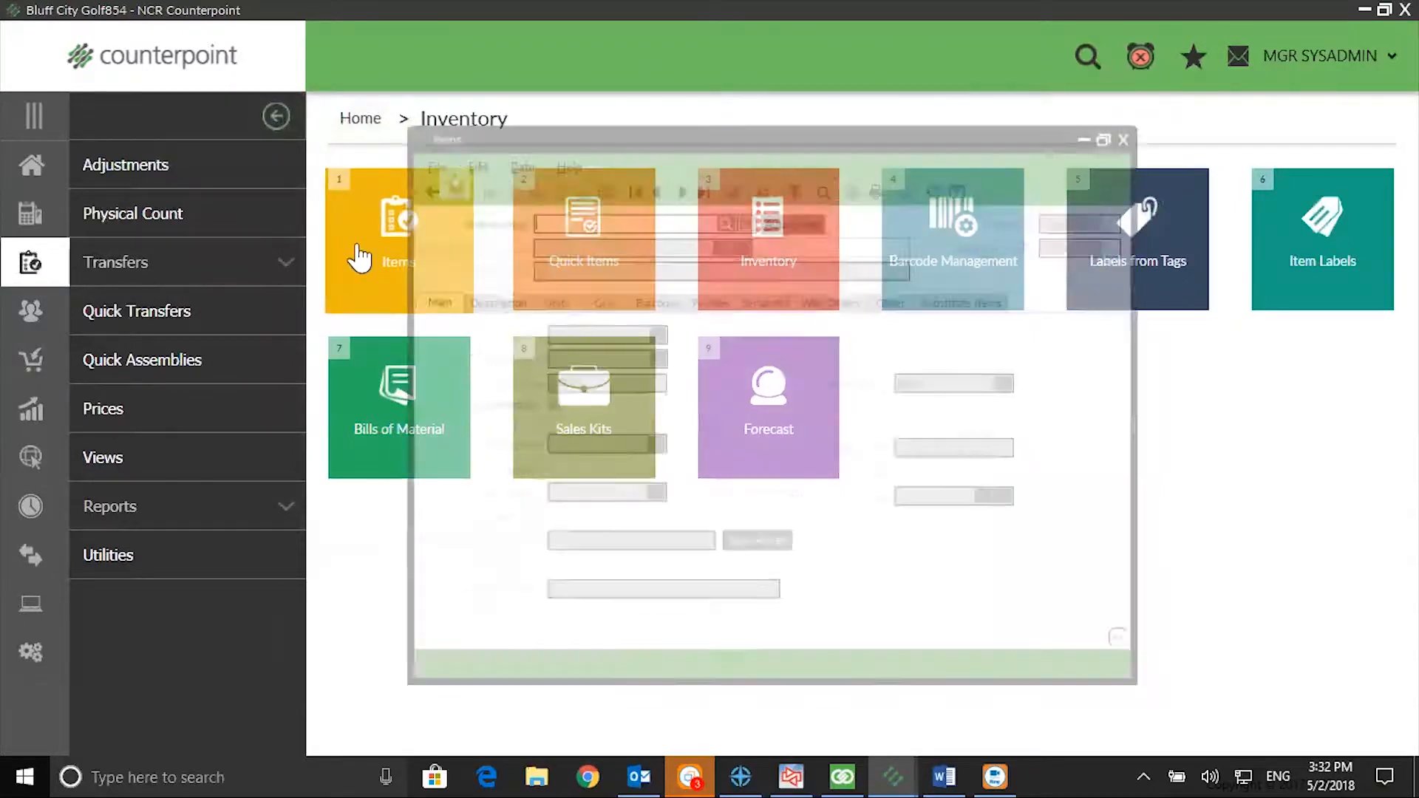
{"action": "left_click", "coordinate": [724, 218]}
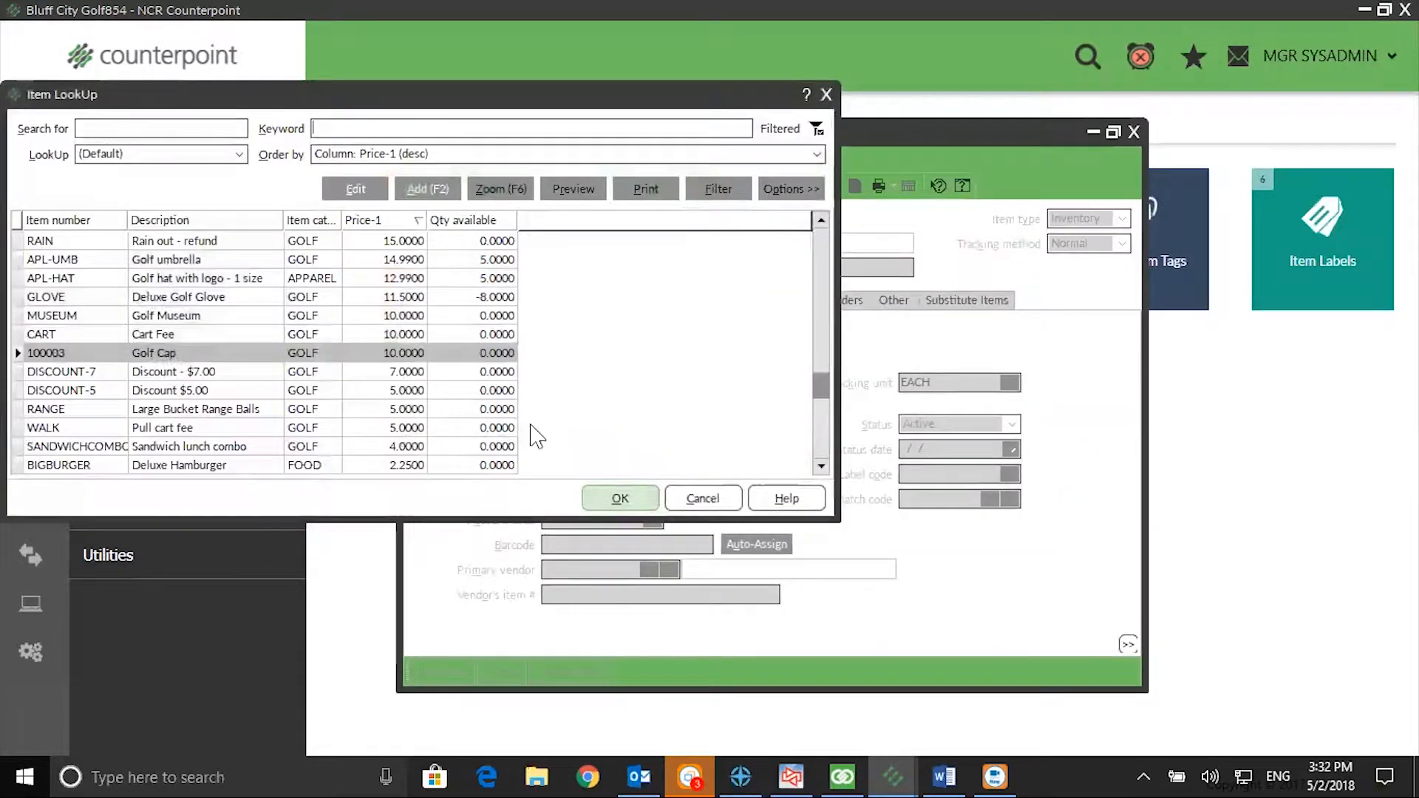
{"action": "left_click", "coordinate": [593, 491]}
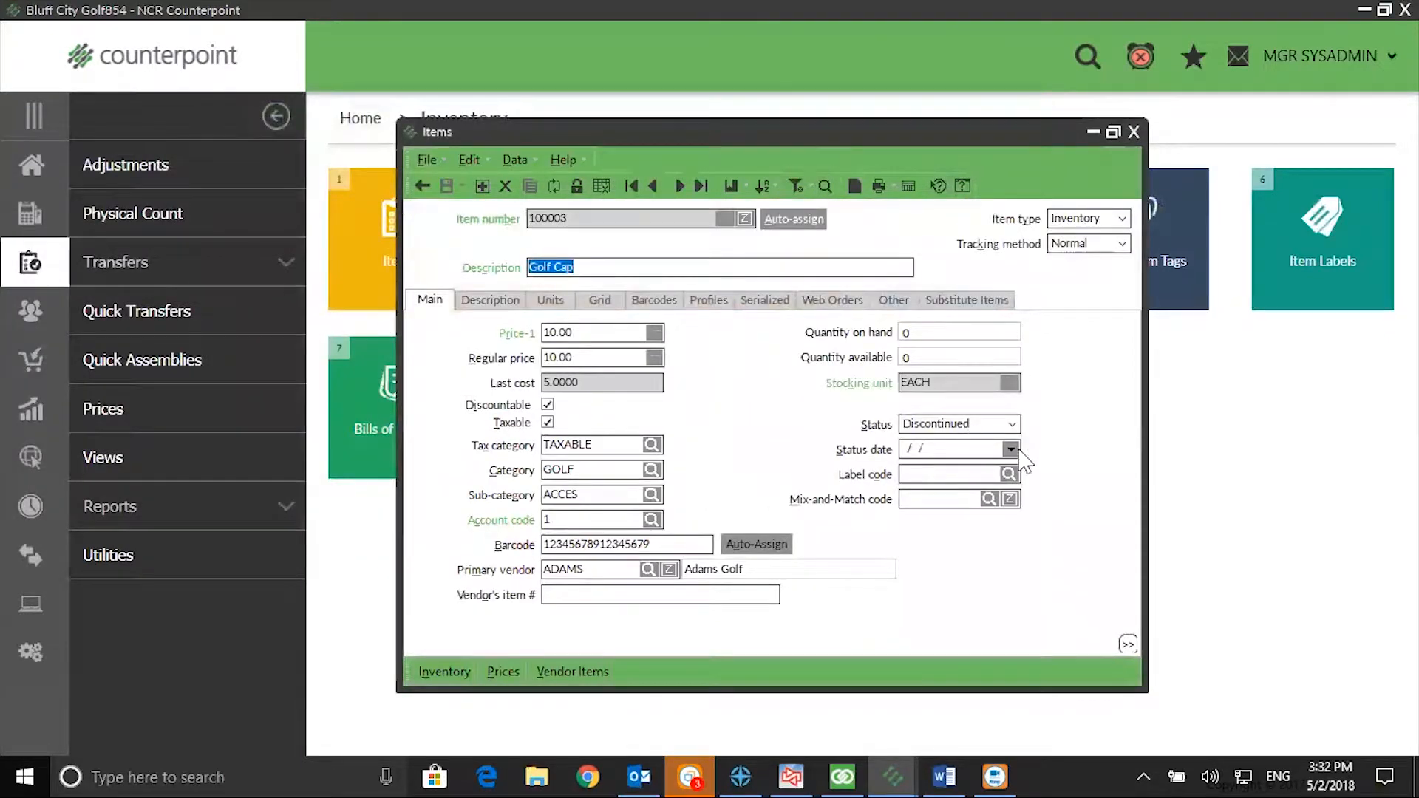
{"action": "left_click", "coordinate": [1011, 424]}
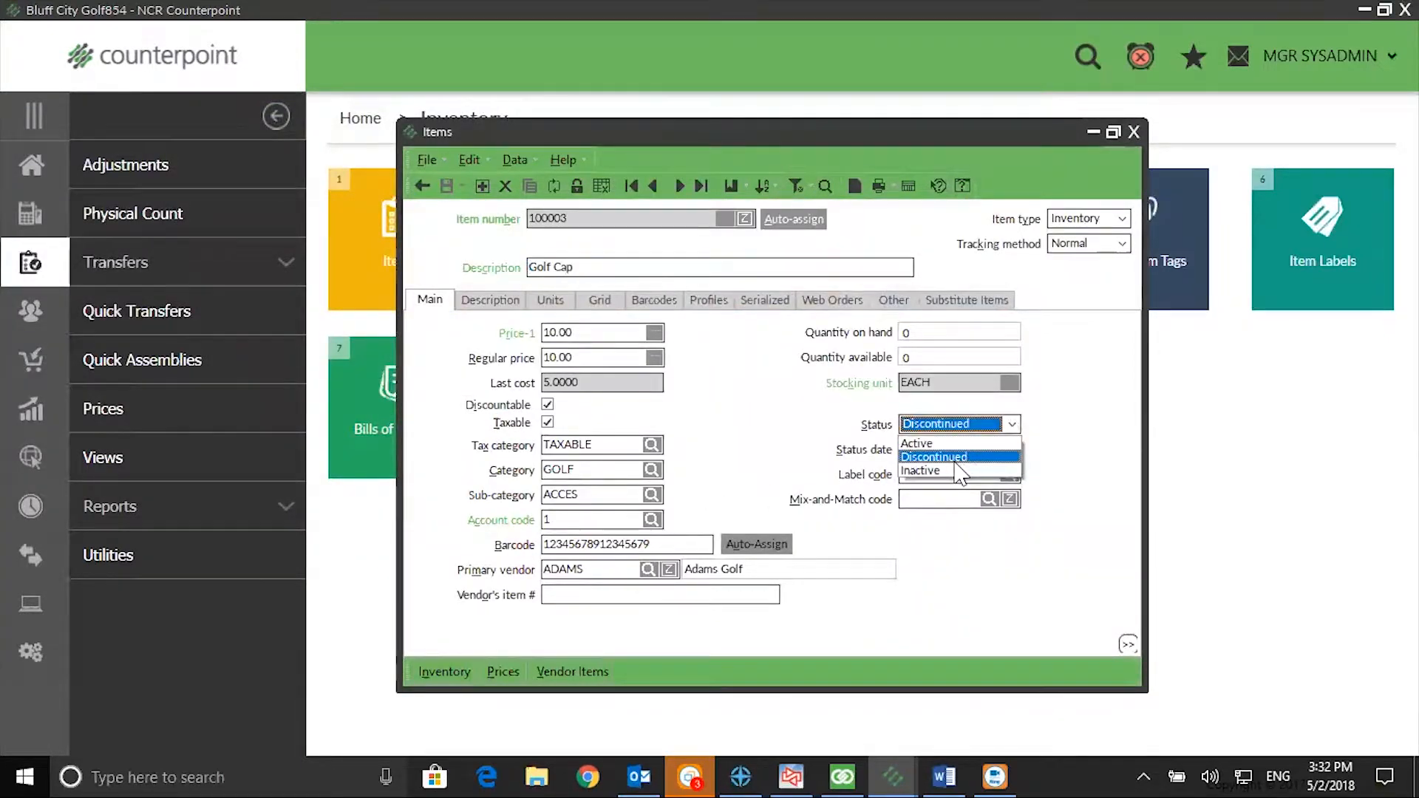
{"action": "left_click", "coordinate": [956, 473]}
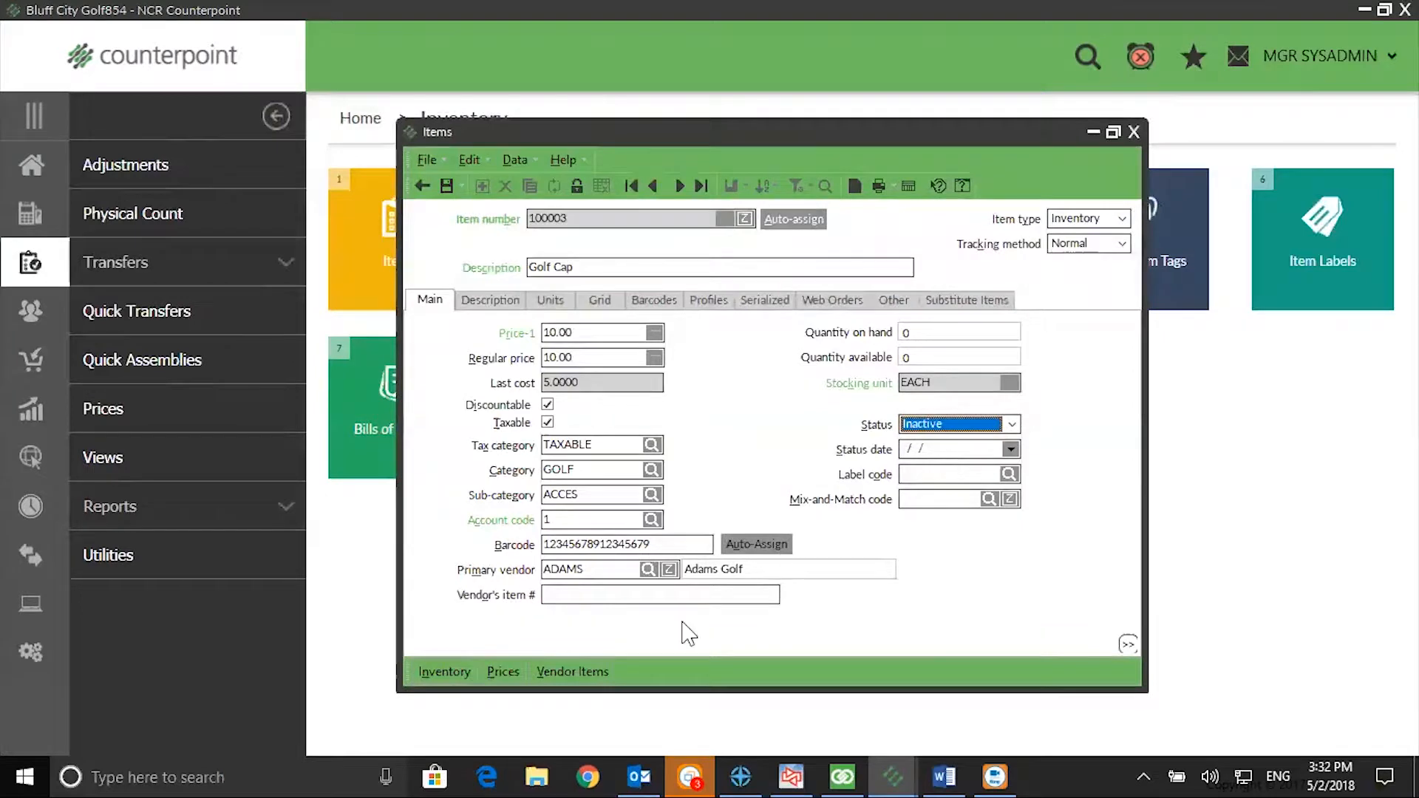
{"action": "left_click", "coordinate": [447, 187]}
{"action": "left_click", "coordinate": [1134, 133]}
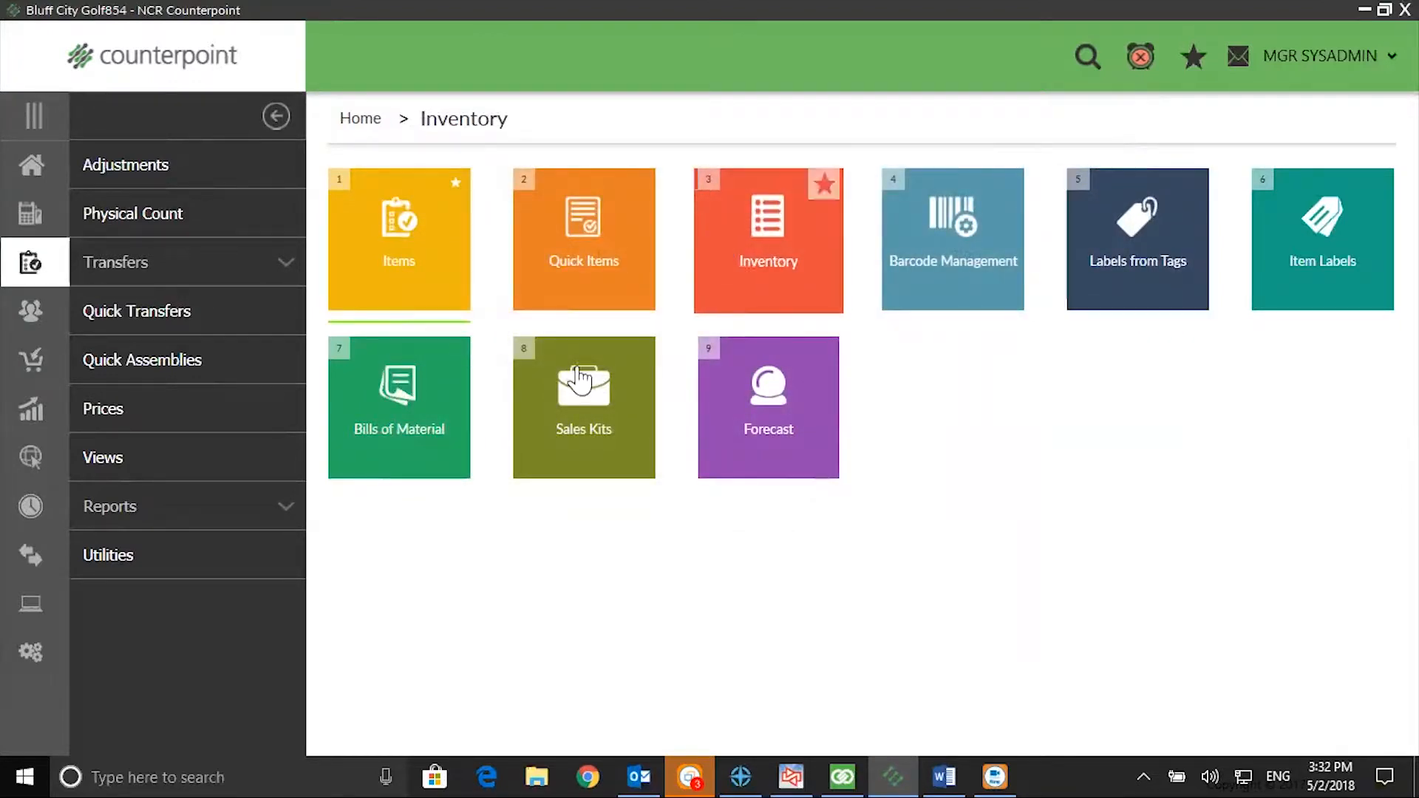
Step: Start a touchscreen ticket at the Main Store and add Golf Cap 100003 despite its inactive status
{"action": "left_click", "coordinate": [42, 170]}
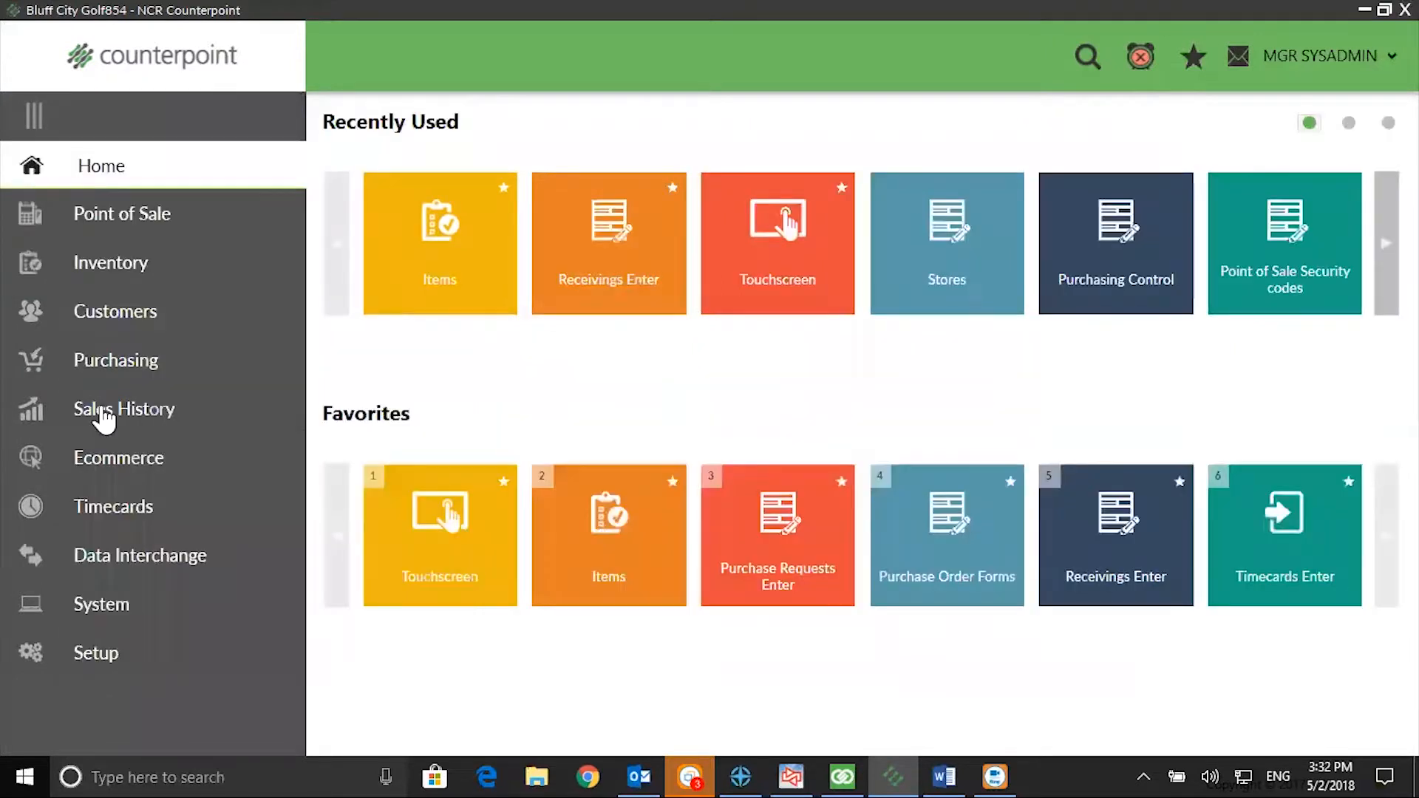
{"action": "left_click", "coordinate": [408, 526]}
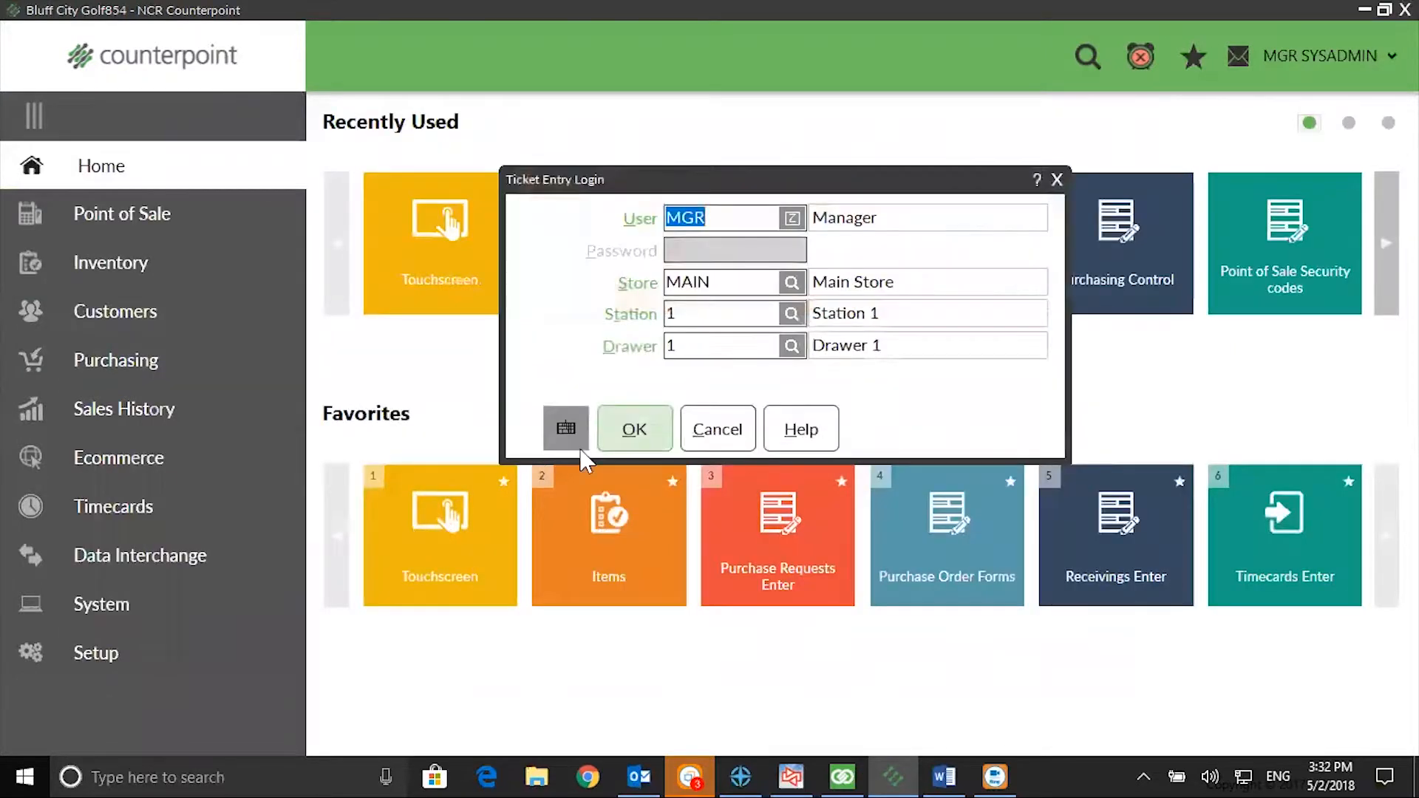
{"action": "left_click", "coordinate": [632, 438]}
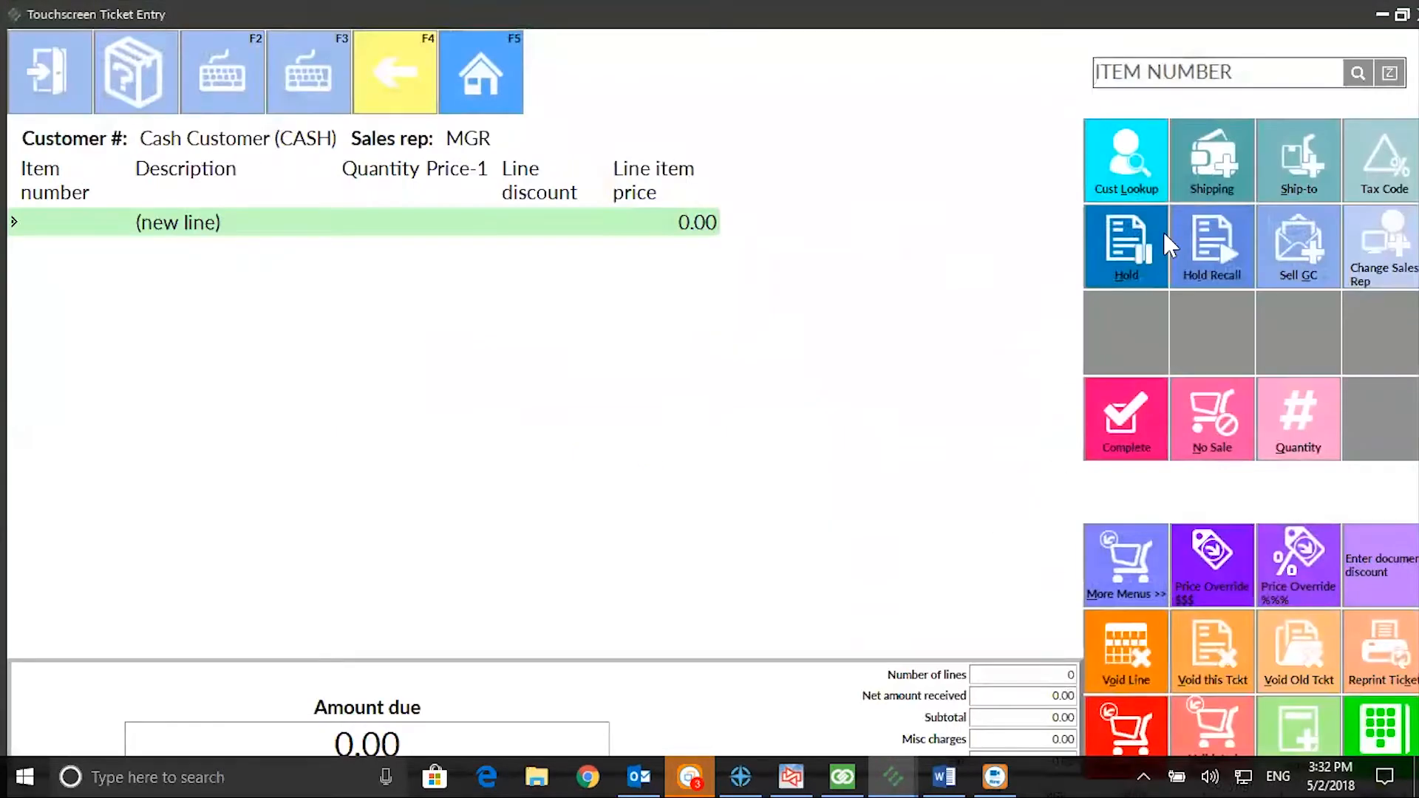
{"action": "left_click", "coordinate": [1358, 74]}
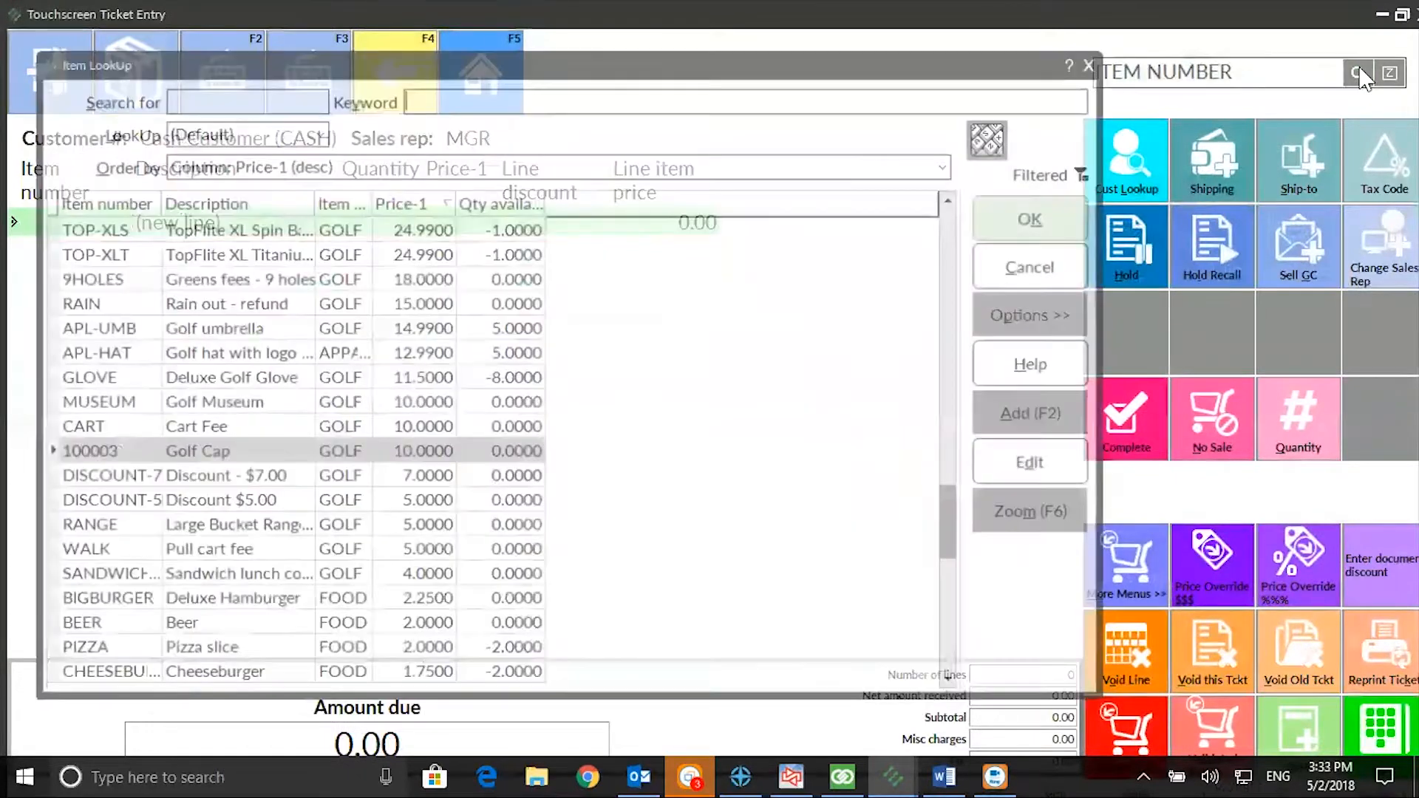
{"action": "left_click", "coordinate": [1037, 222]}
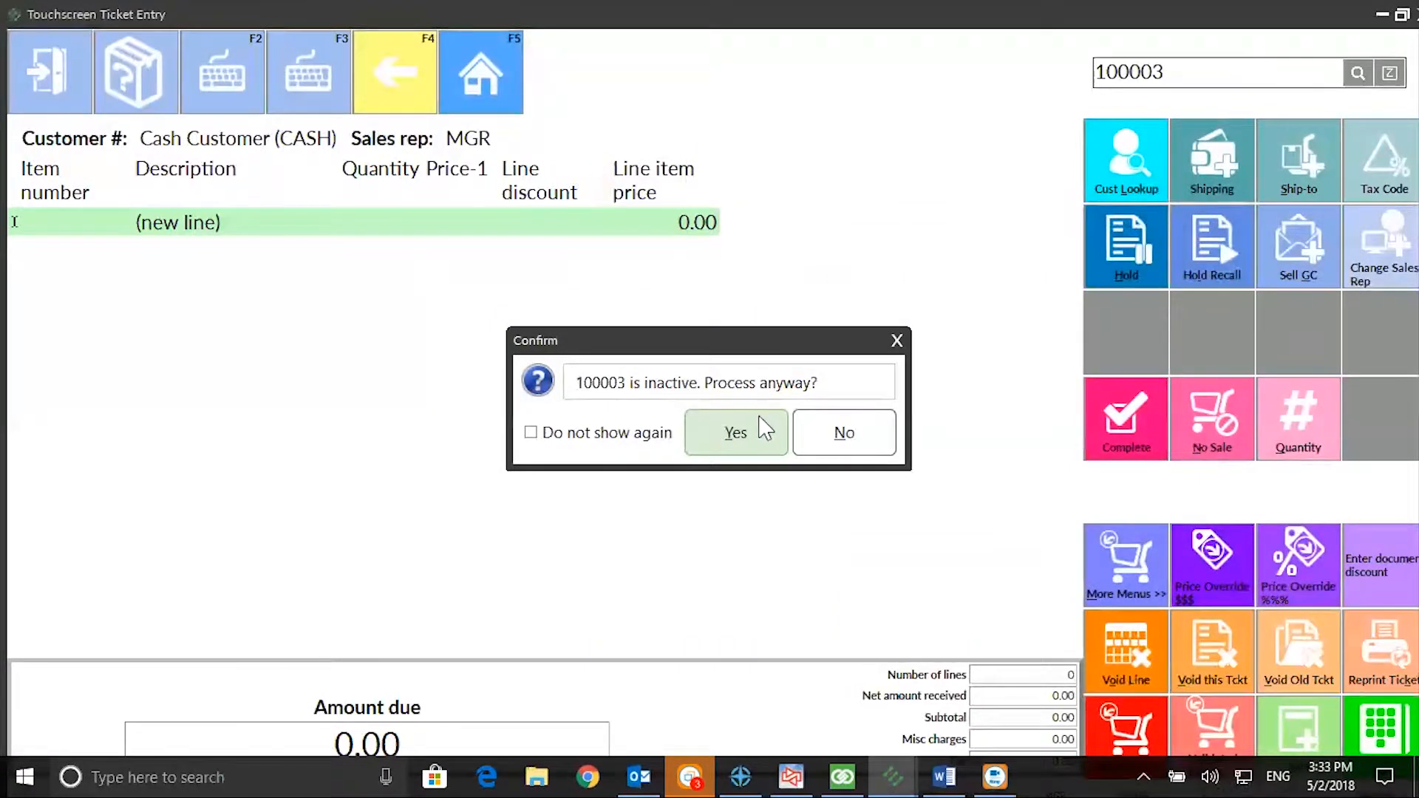
{"action": "left_click", "coordinate": [753, 440]}
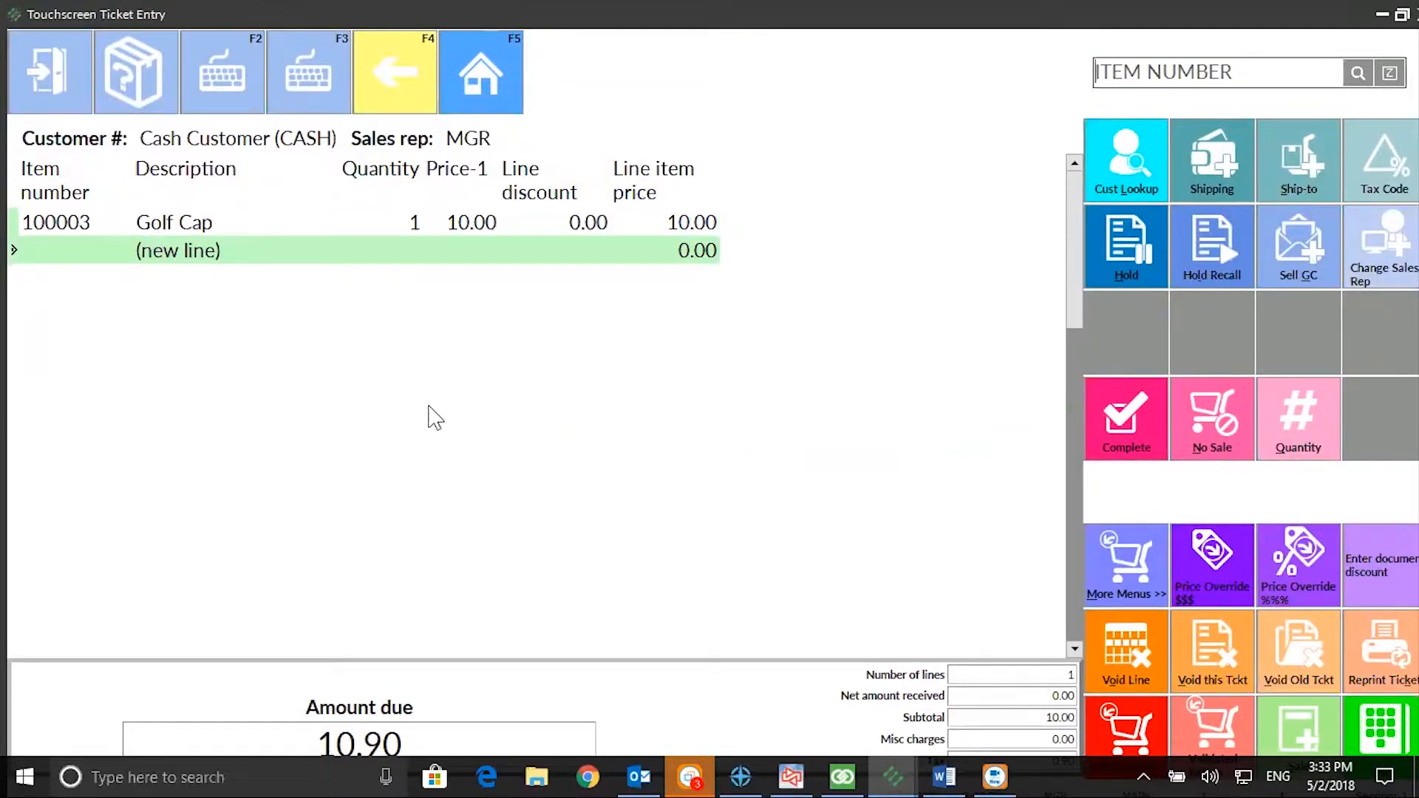
Step: Try to add Golf Cap 100003 as an order line on the ticket, and void the ticket
{"action": "left_click", "coordinate": [1110, 587]}
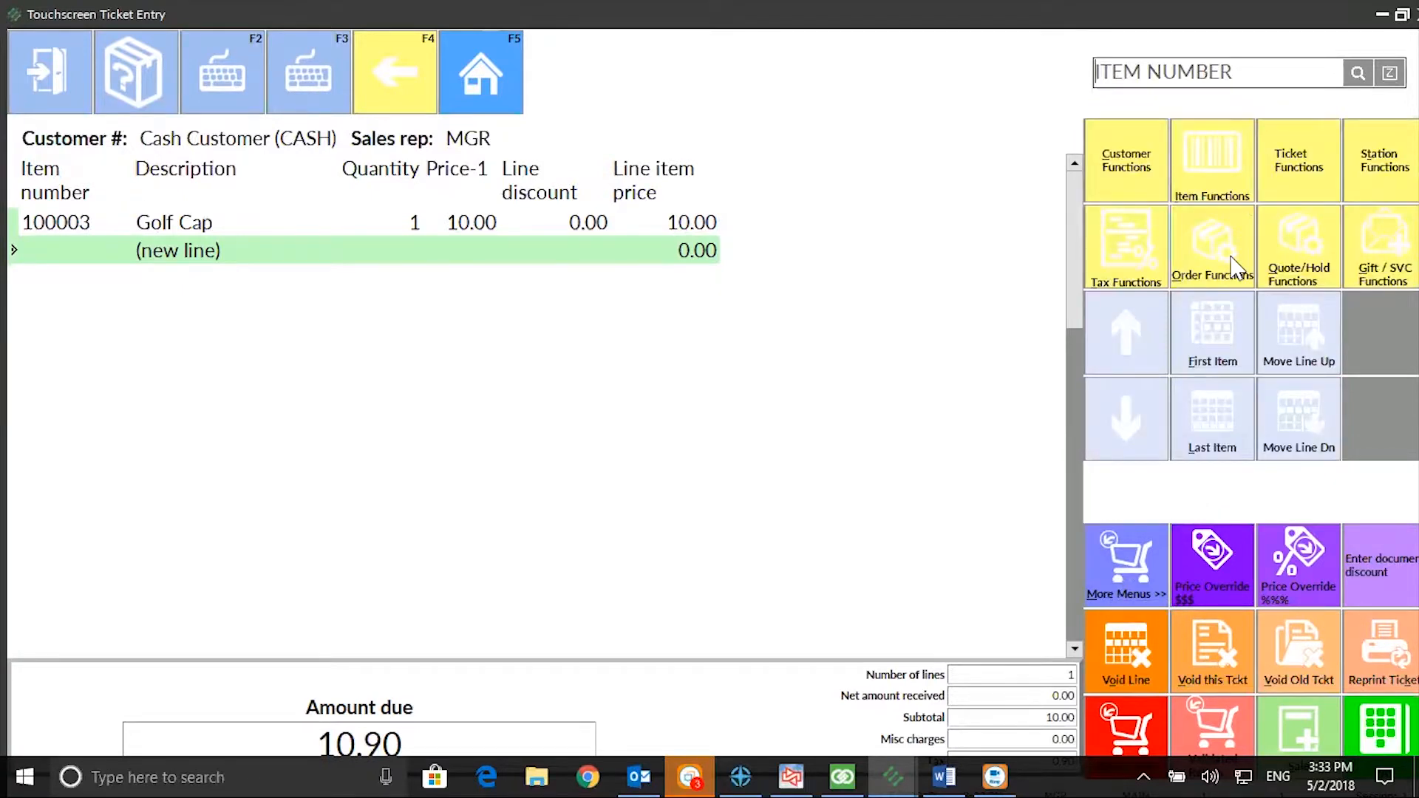
{"action": "left_click", "coordinate": [1234, 260]}
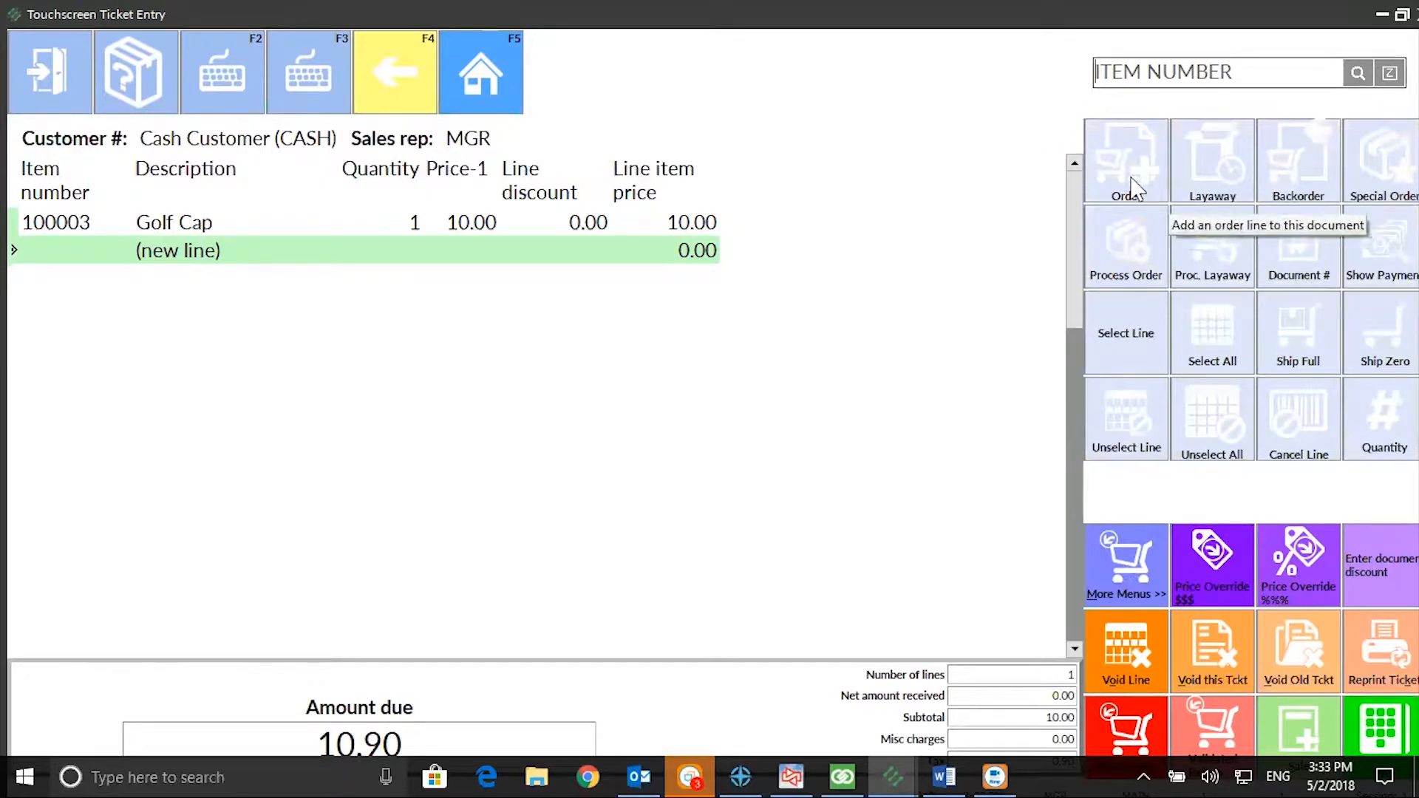
{"action": "left_click", "coordinate": [396, 259]}
{"action": "left_click", "coordinate": [1357, 82]}
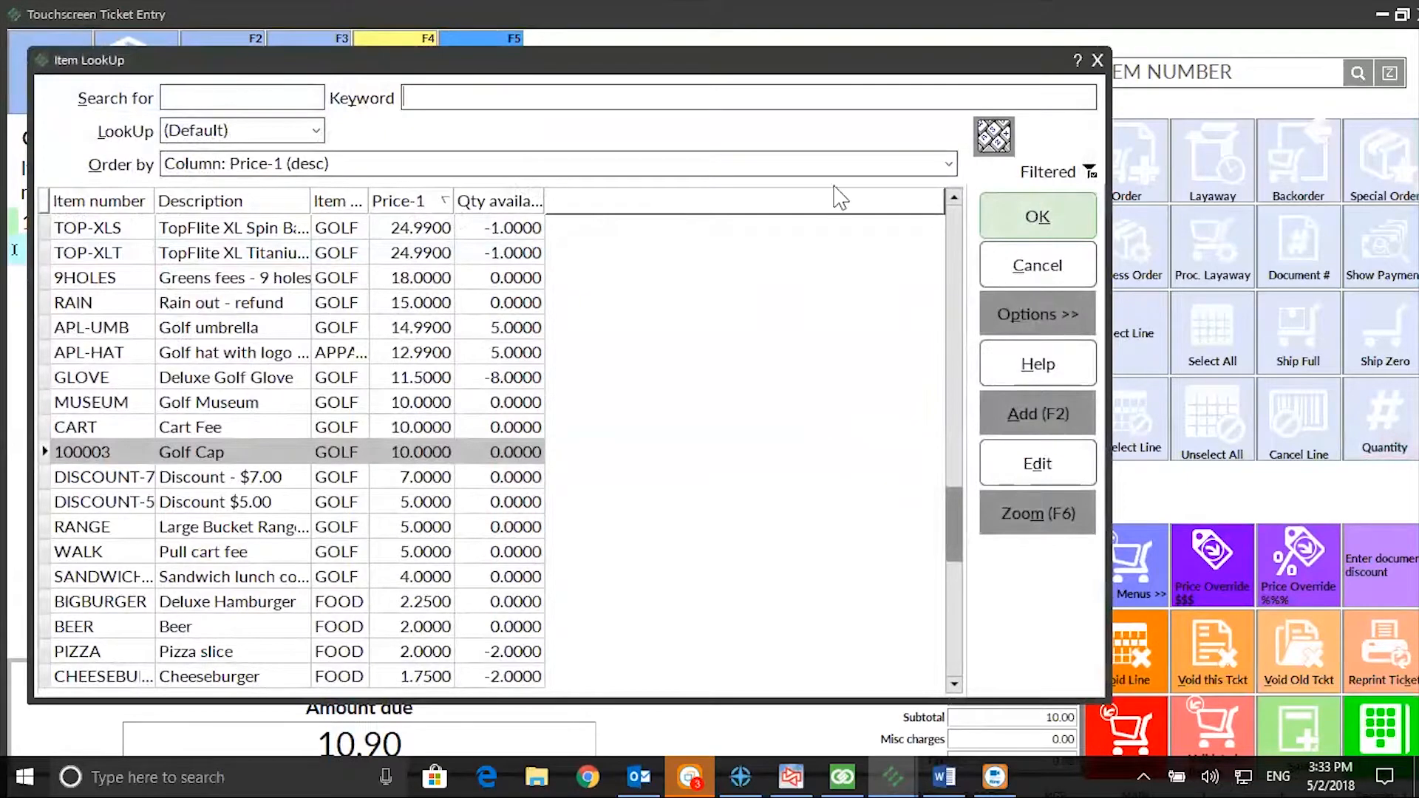
{"action": "left_click", "coordinate": [1036, 218]}
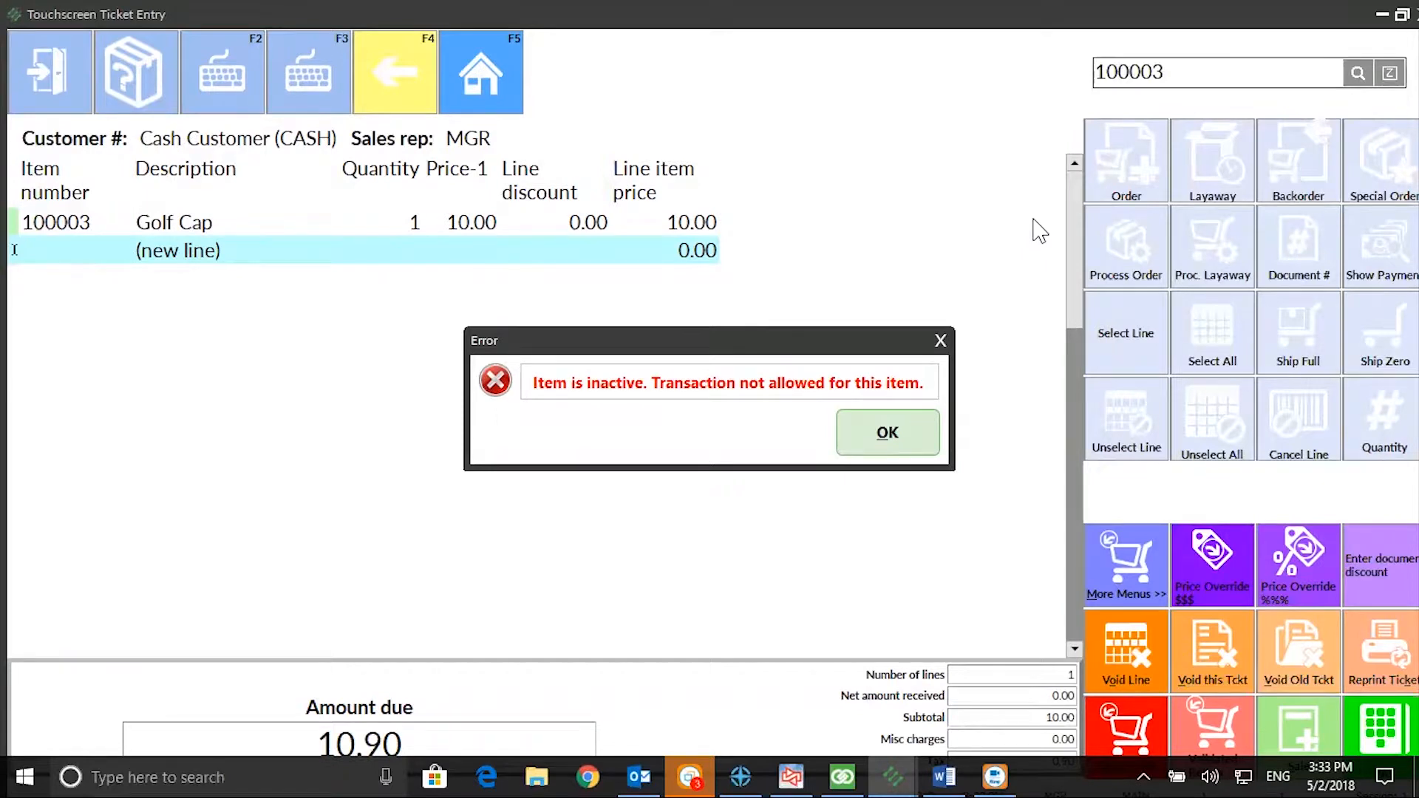
{"action": "left_click", "coordinate": [891, 452]}
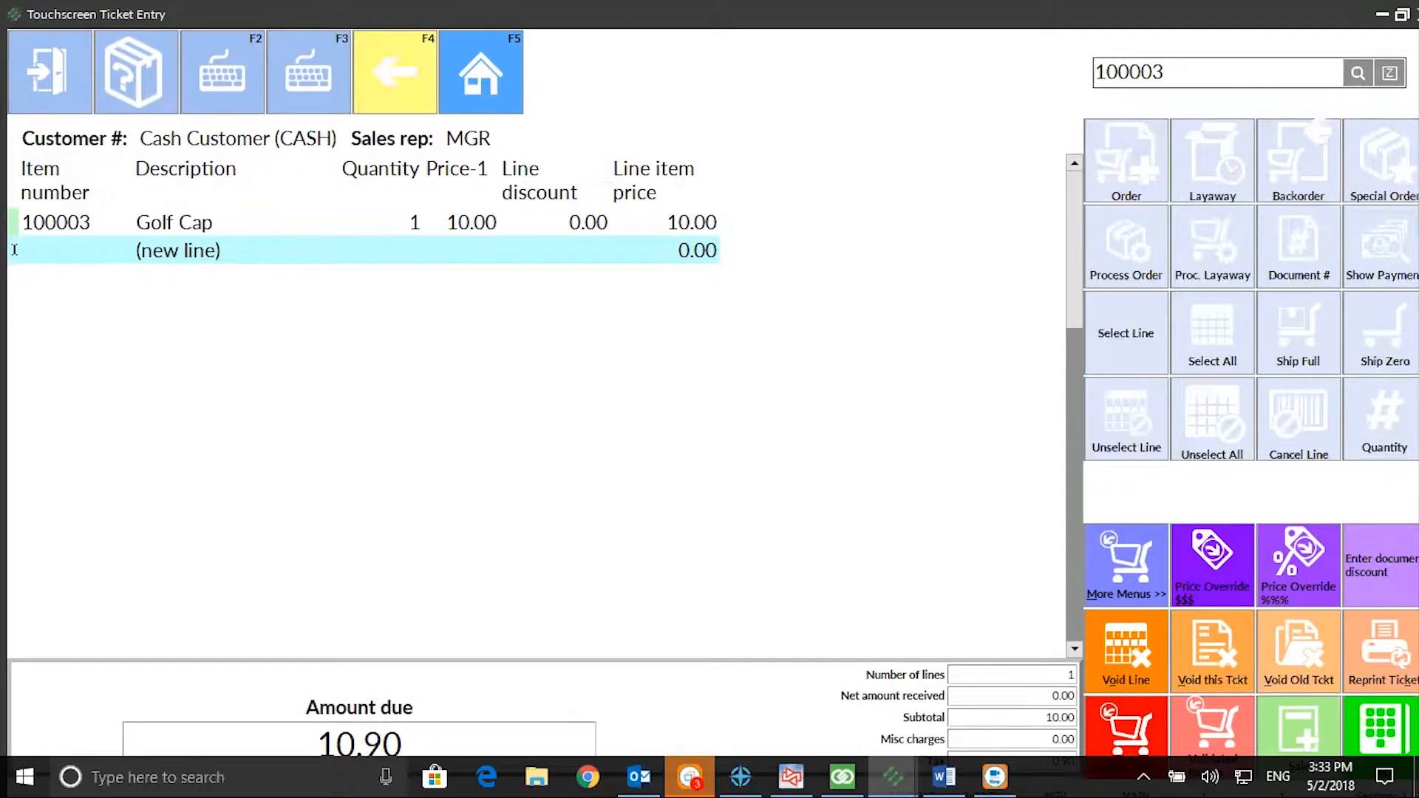
{"action": "key", "text": "Escape"}
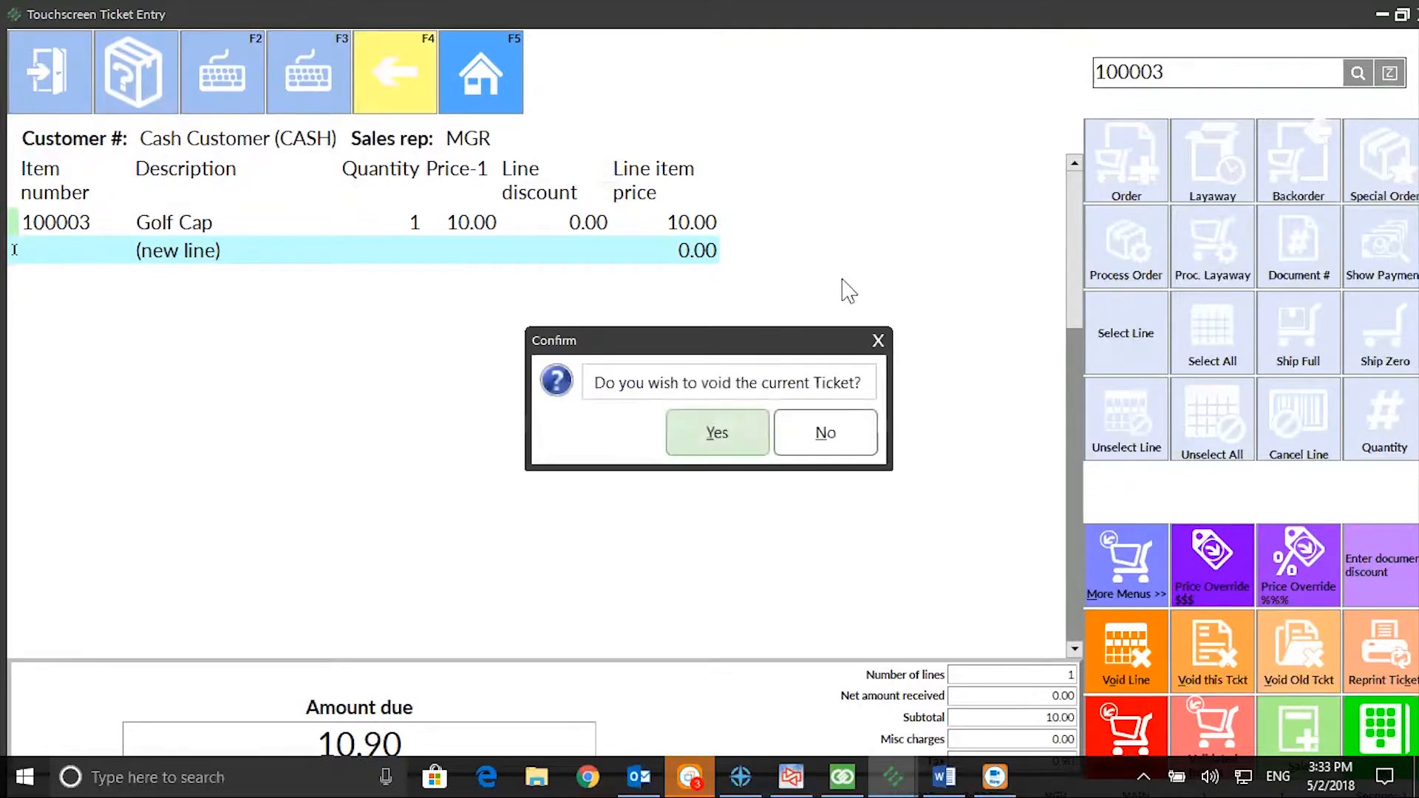
{"action": "left_click", "coordinate": [748, 436]}
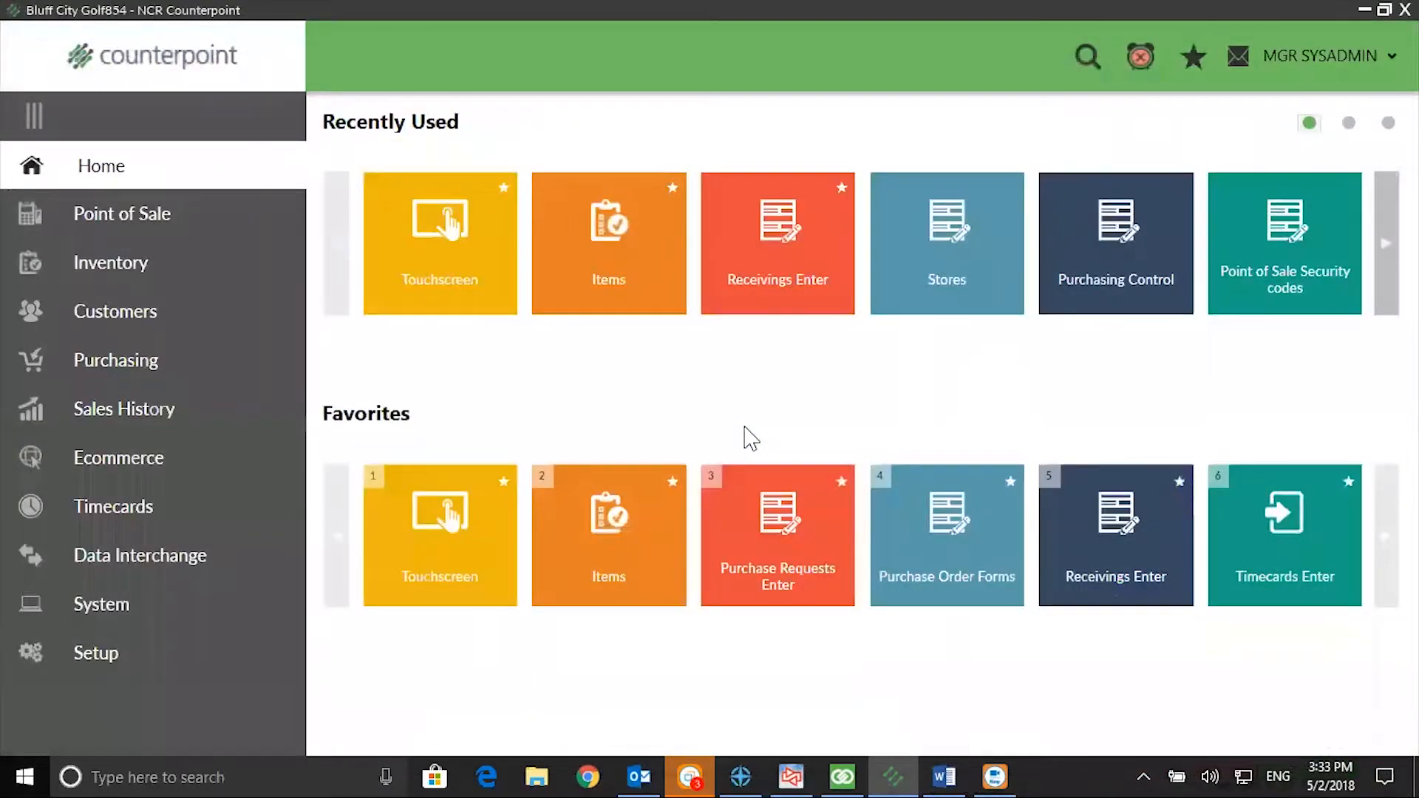
Step: Start another receiving in batch 1 without a purchase order, using an auto-assigned number and vendor ADAMS
{"action": "left_click", "coordinate": [116, 364]}
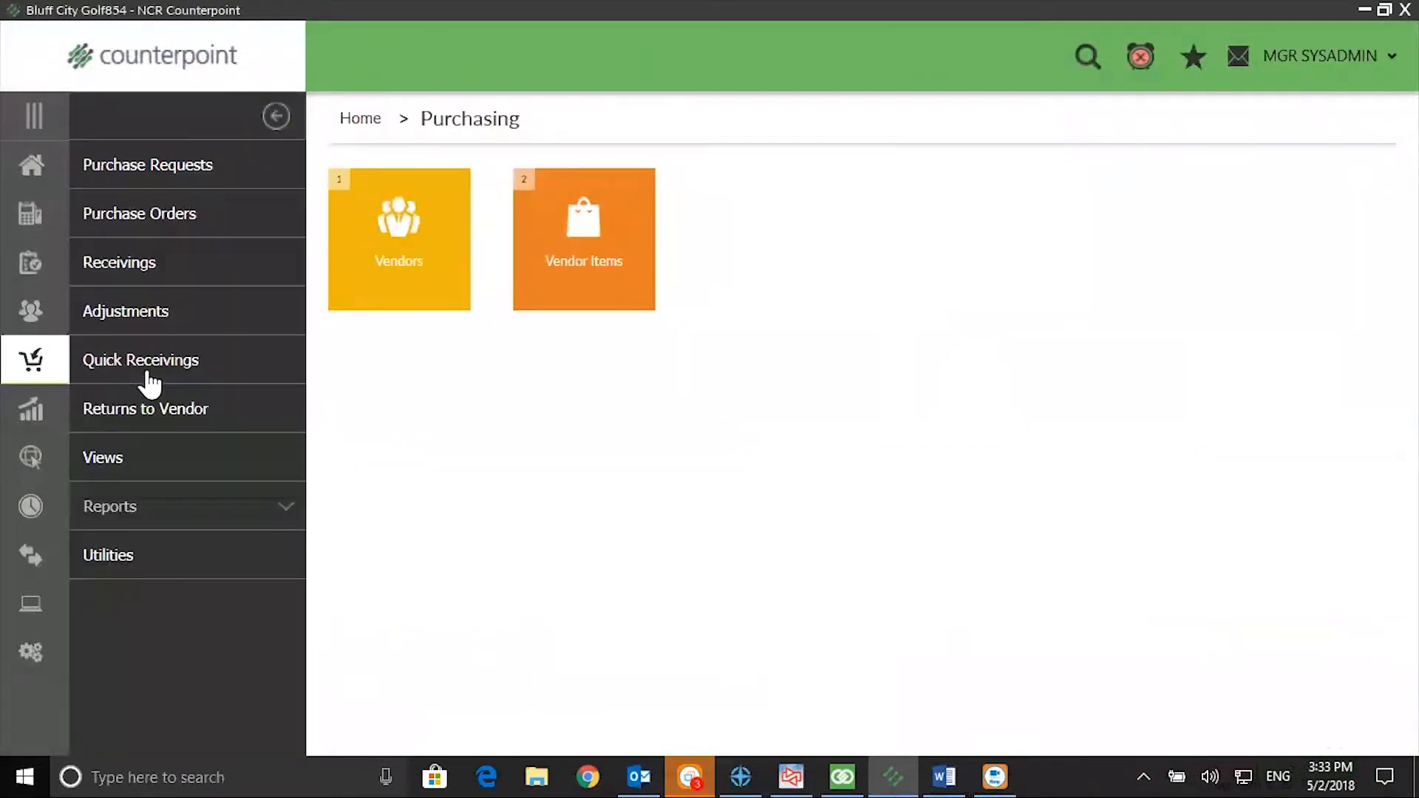
{"action": "left_click", "coordinate": [148, 263]}
{"action": "left_click", "coordinate": [378, 255]}
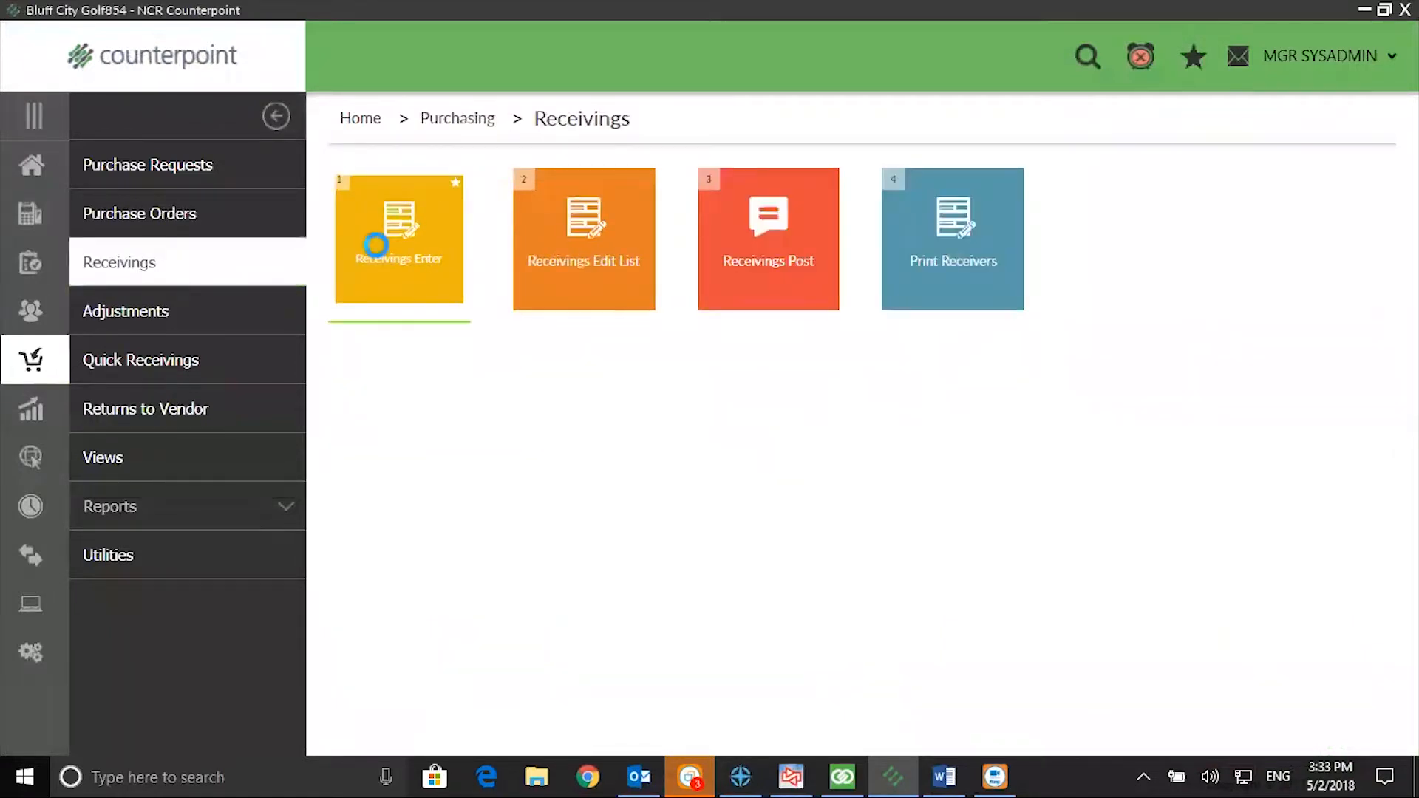
{"action": "left_click", "coordinate": [754, 561]}
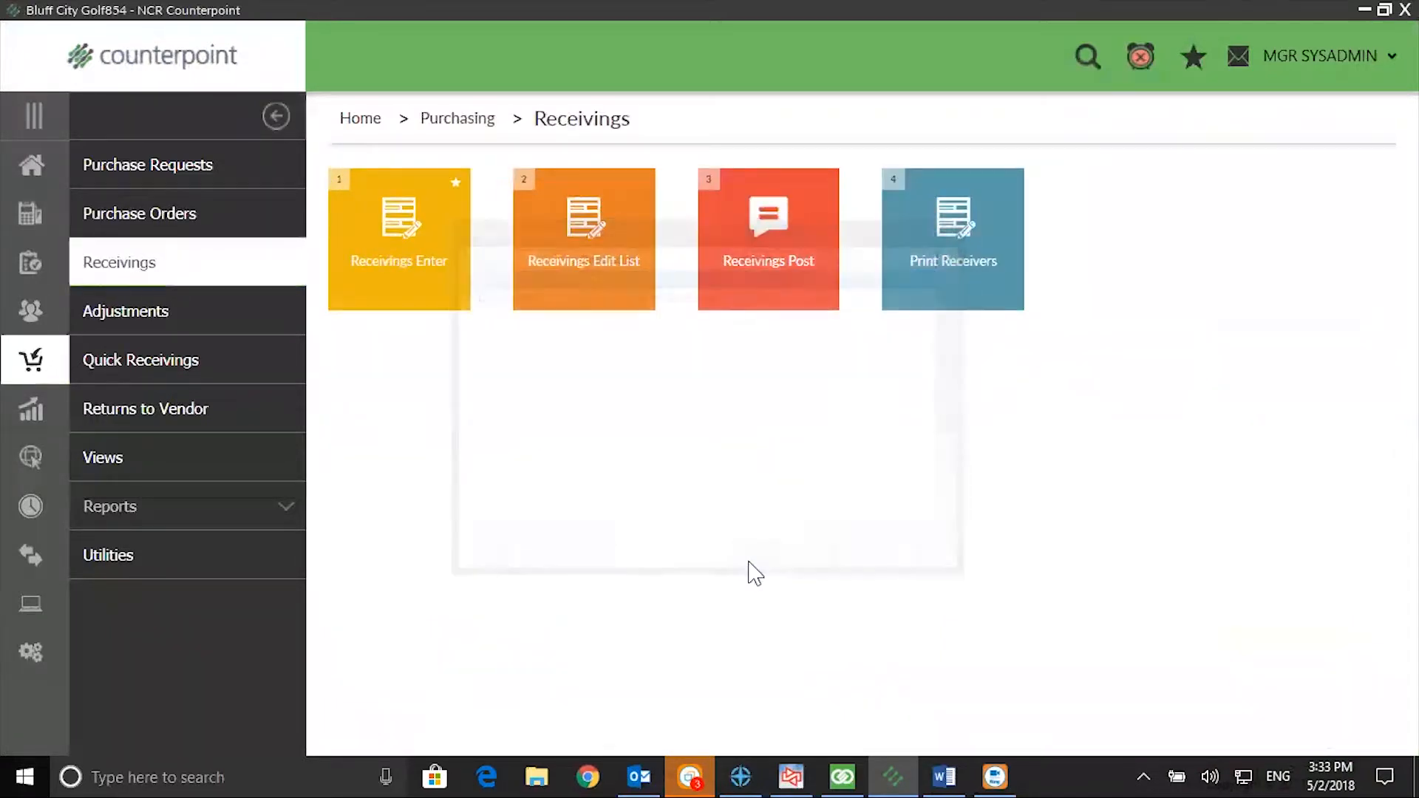
{"action": "left_click", "coordinate": [433, 167]}
{"action": "left_click", "coordinate": [940, 711]}
{"action": "type", "text": "ADAMS"}
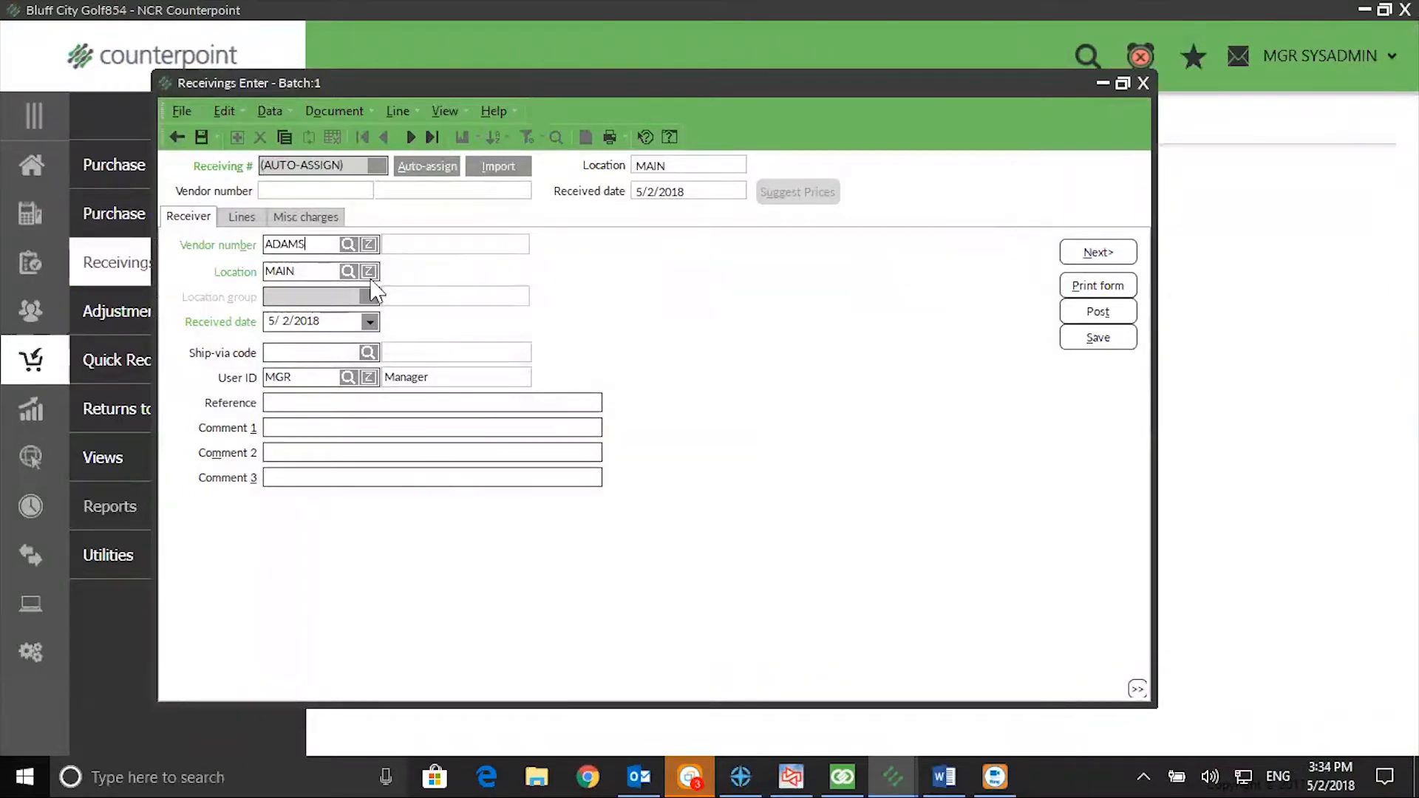
Step: Try to add inactive item 100003 Golf Cap as a line on the new receiving
{"action": "left_click", "coordinate": [244, 216]}
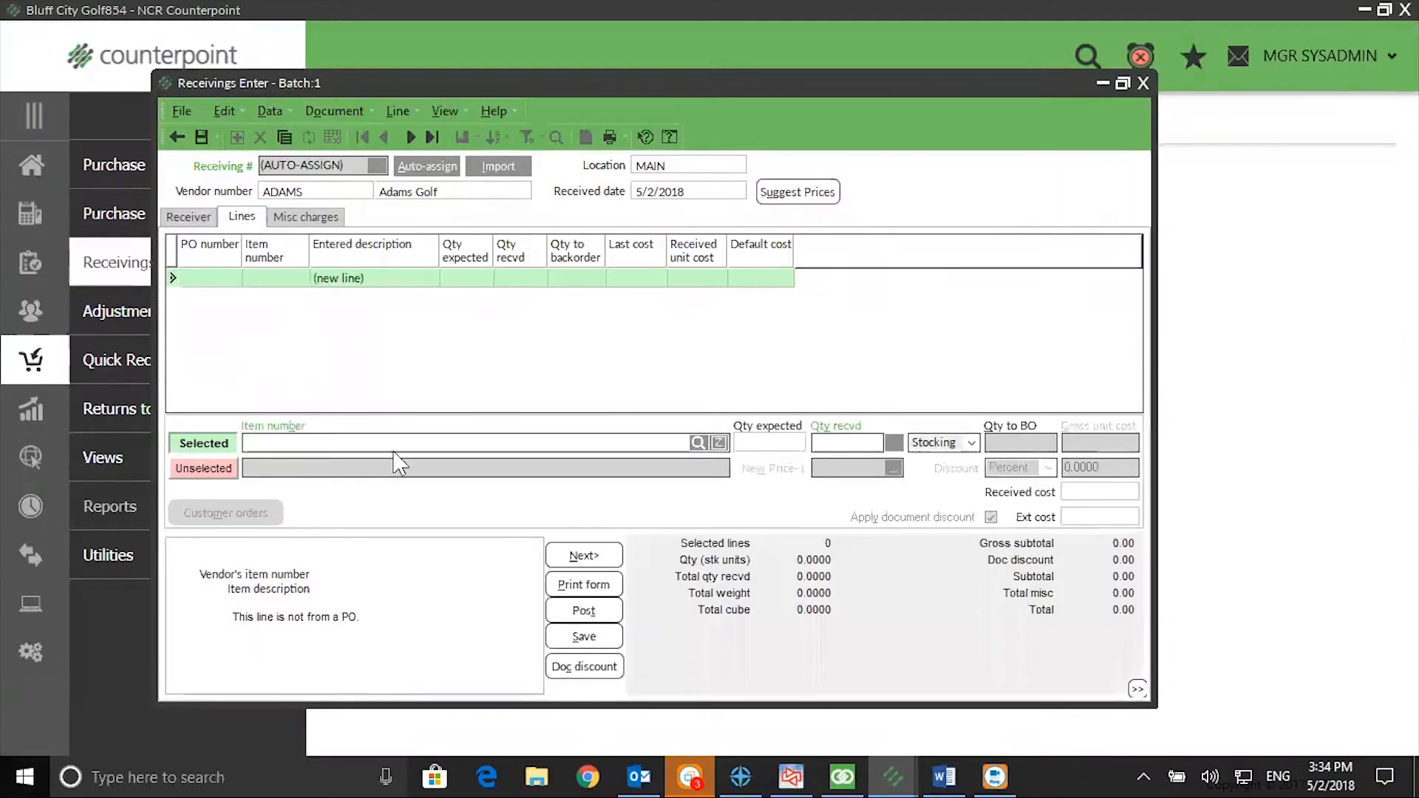
{"action": "left_click", "coordinate": [695, 441]}
{"action": "left_click", "coordinate": [640, 499]}
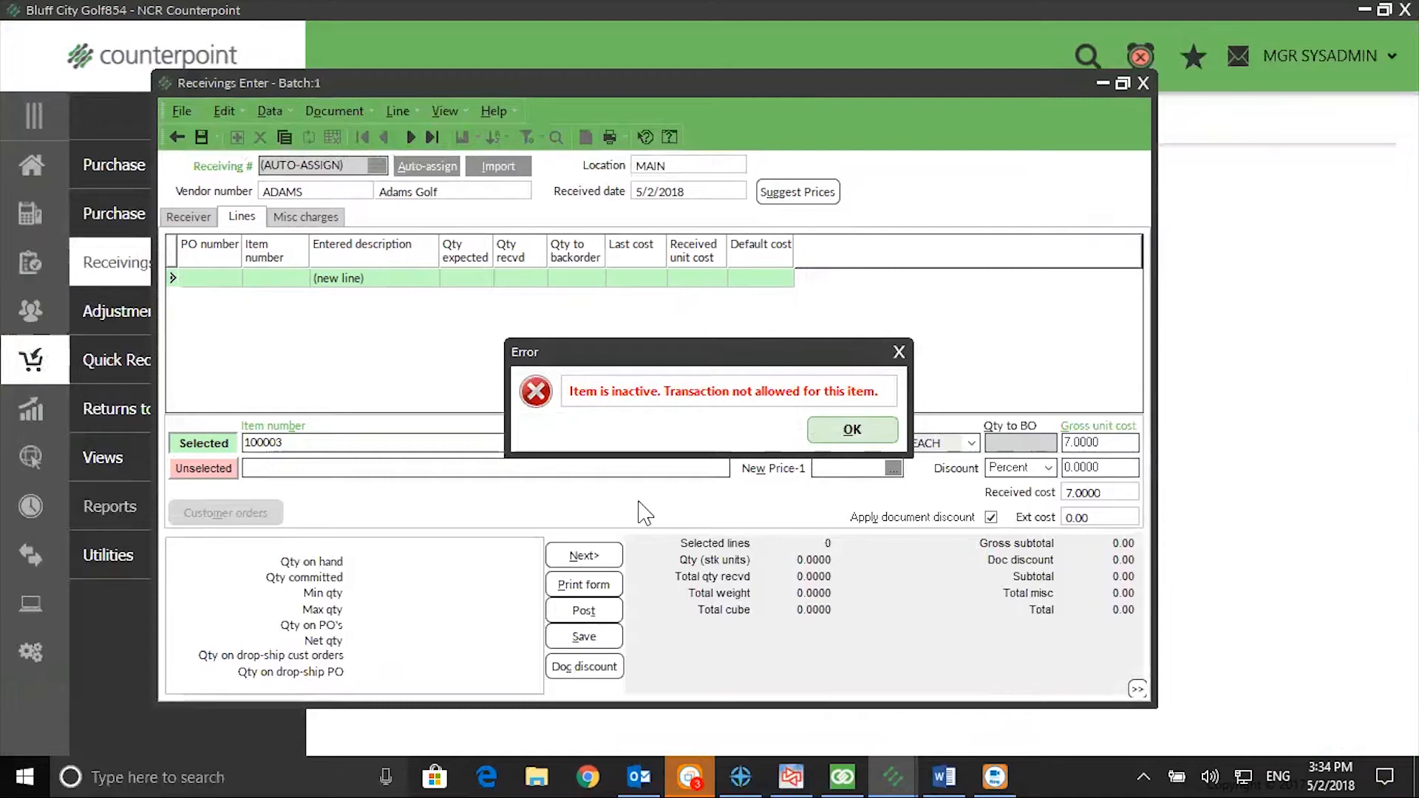
{"action": "left_click", "coordinate": [851, 432]}
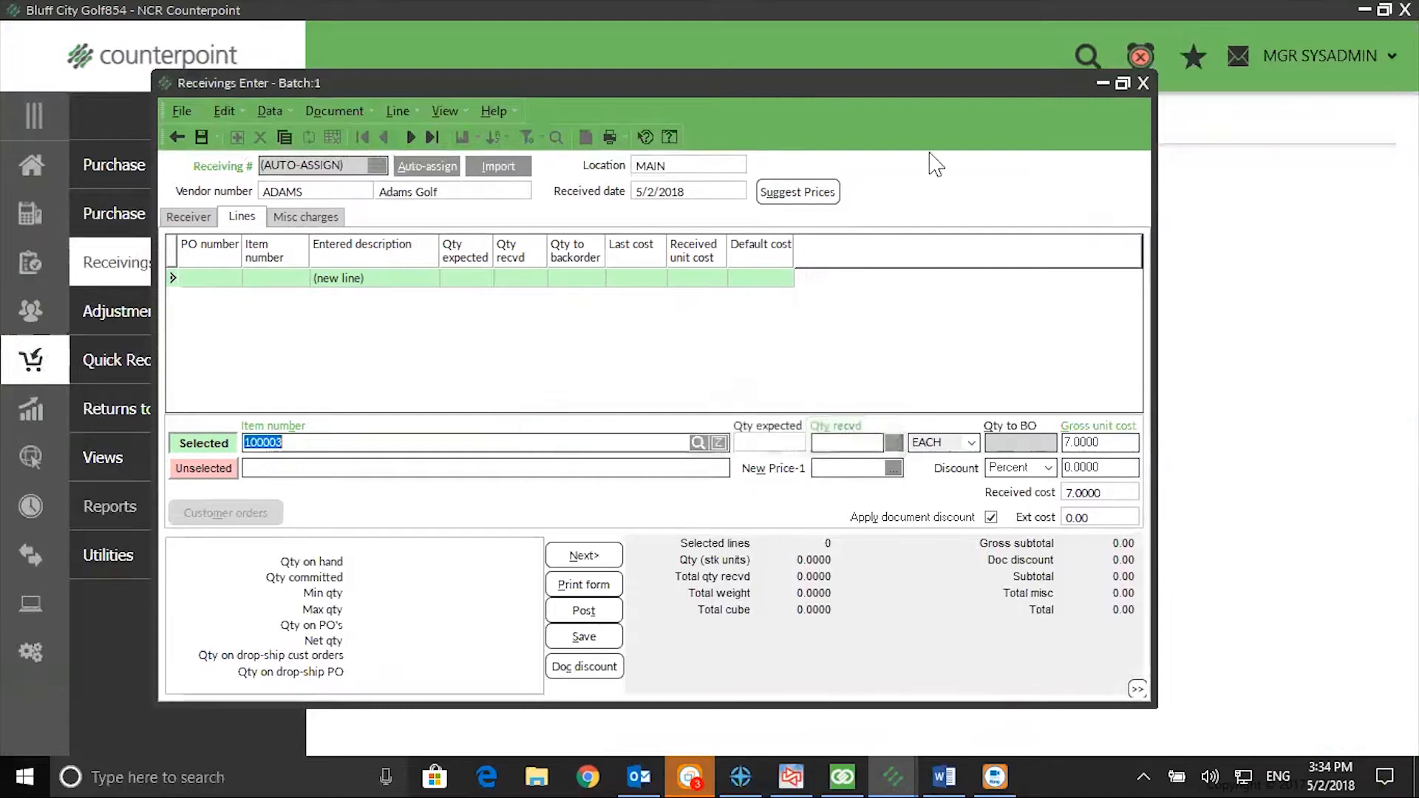
Step: Close the new receiving without saving its changes and return to the home menu
{"action": "left_click", "coordinate": [1143, 83]}
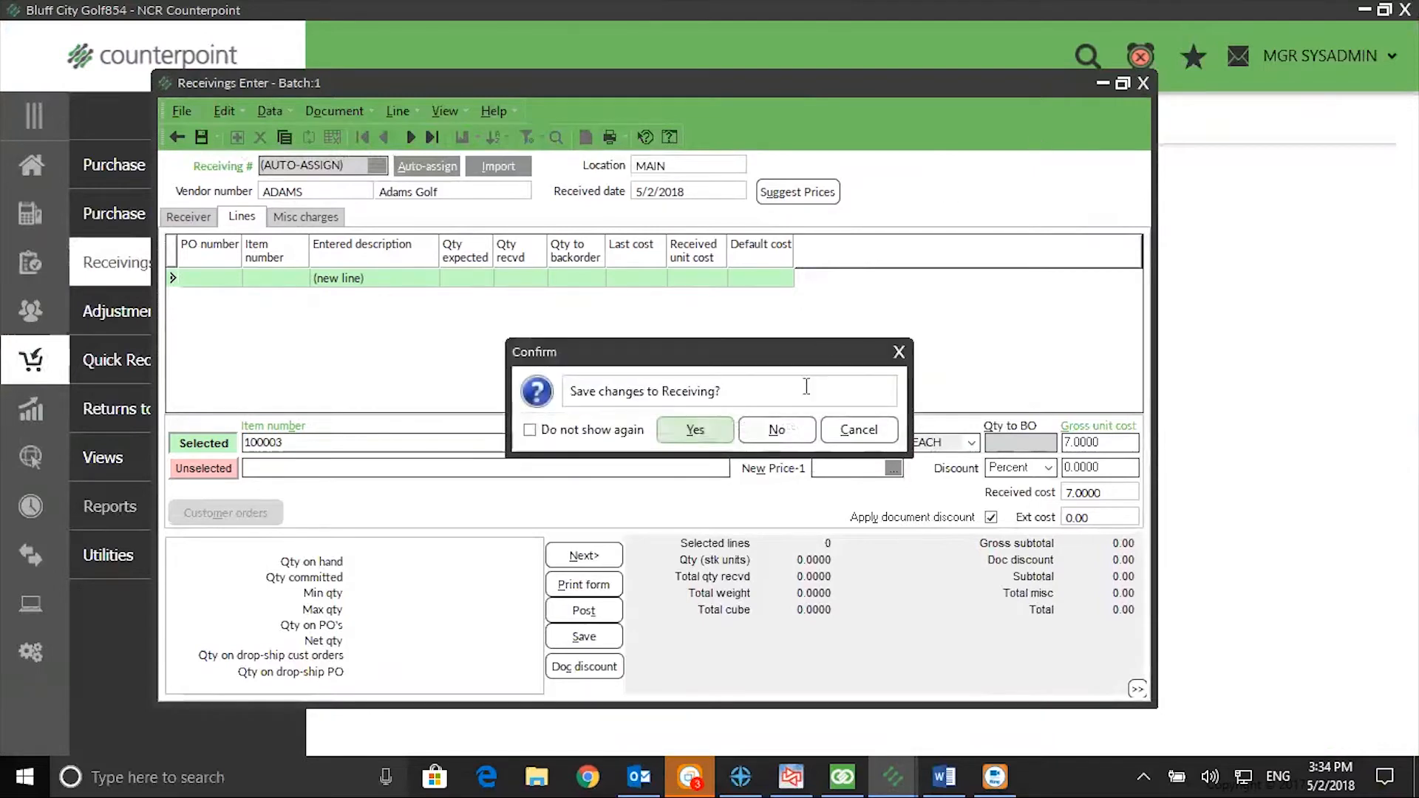
{"action": "left_click", "coordinate": [778, 431]}
{"action": "left_click", "coordinate": [26, 164]}
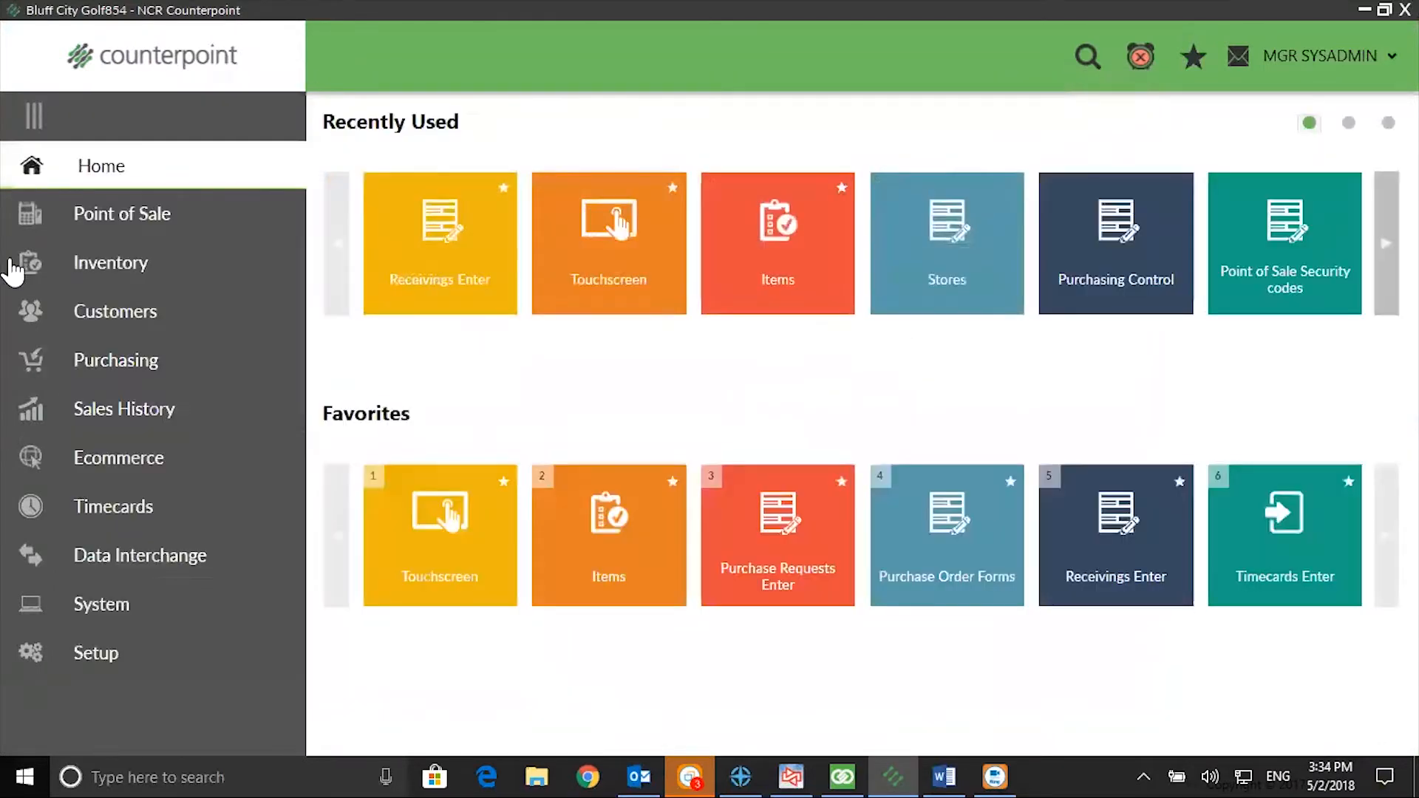
Step: Open the inventory item record for 100003 Golf Cap
{"action": "left_click", "coordinate": [108, 262]}
{"action": "left_click", "coordinate": [388, 216]}
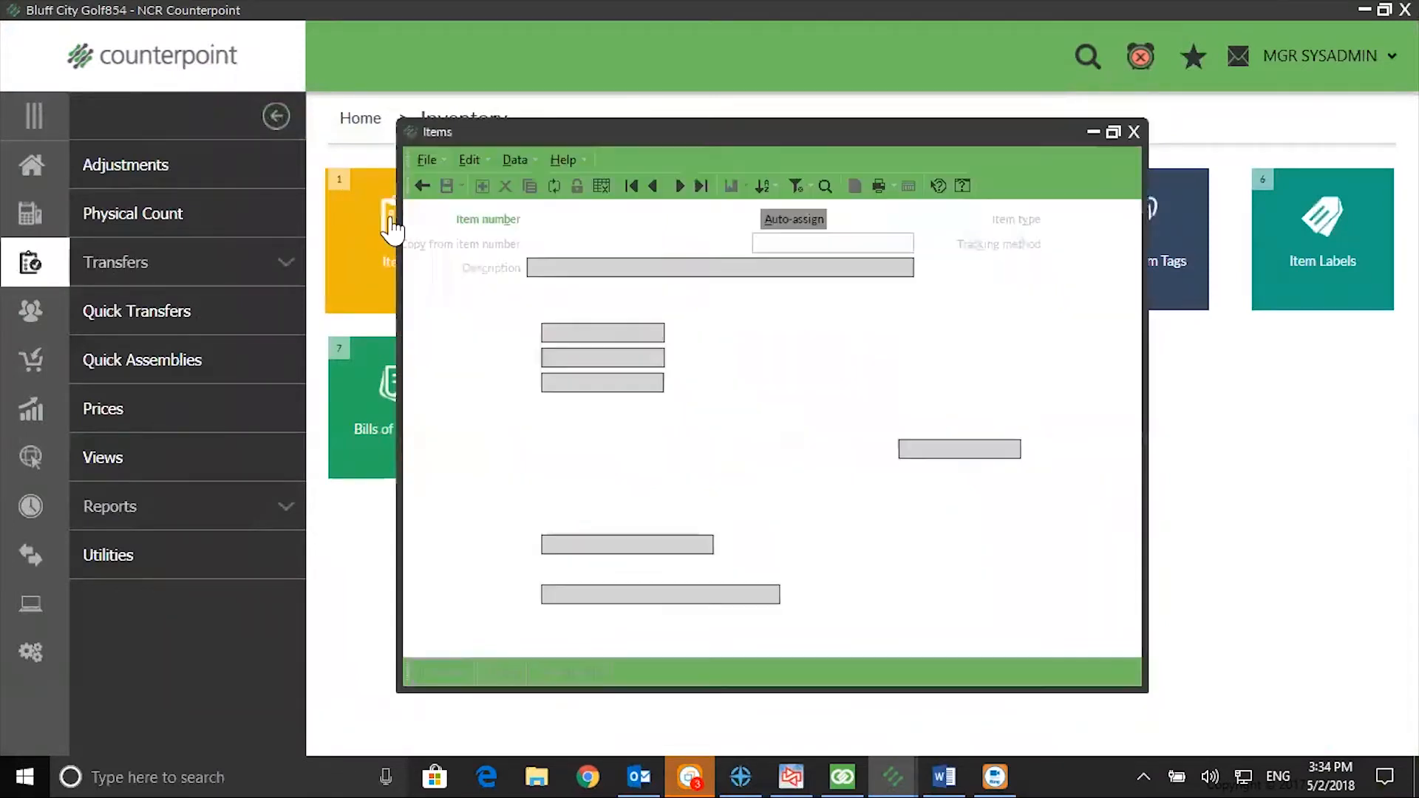
{"action": "left_click", "coordinate": [724, 219]}
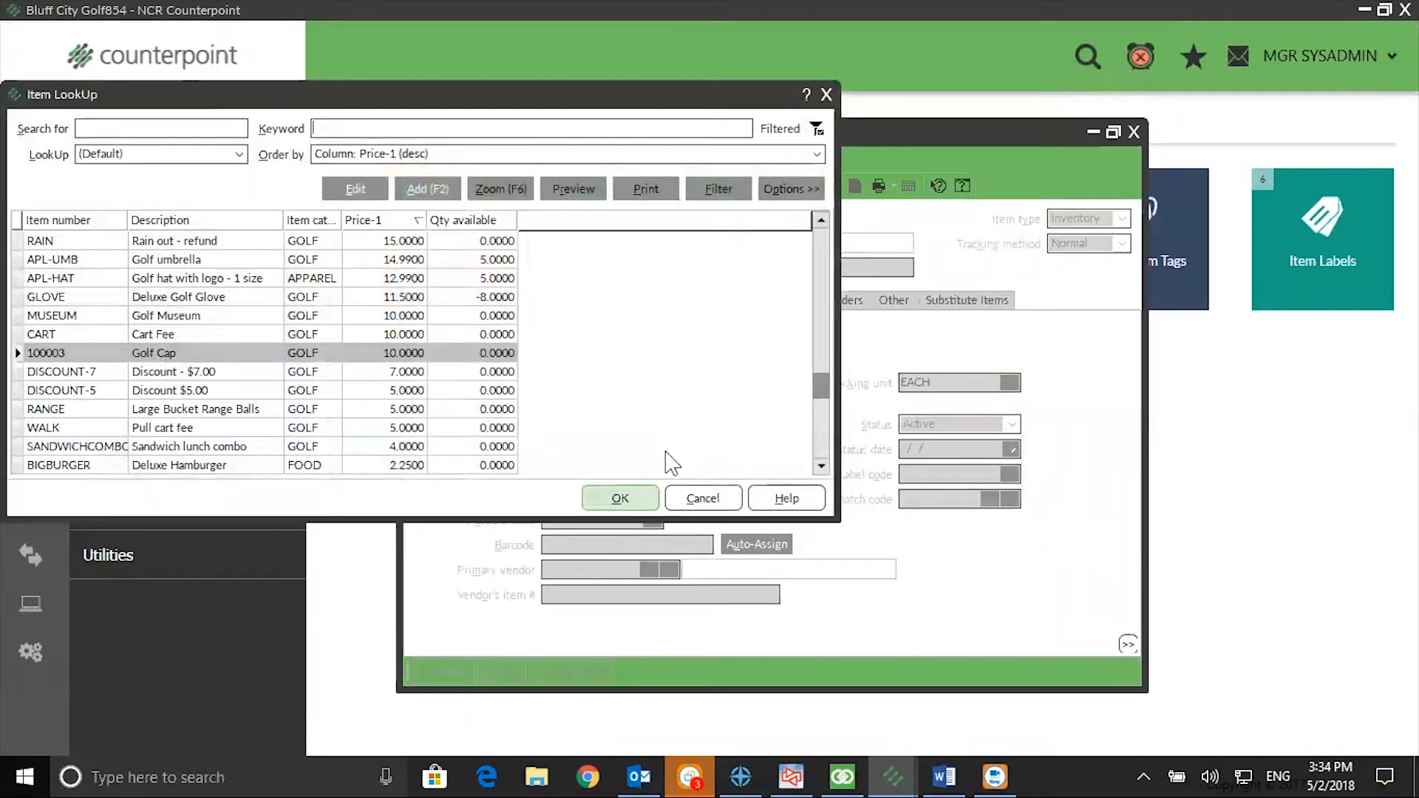
{"action": "left_click", "coordinate": [642, 498]}
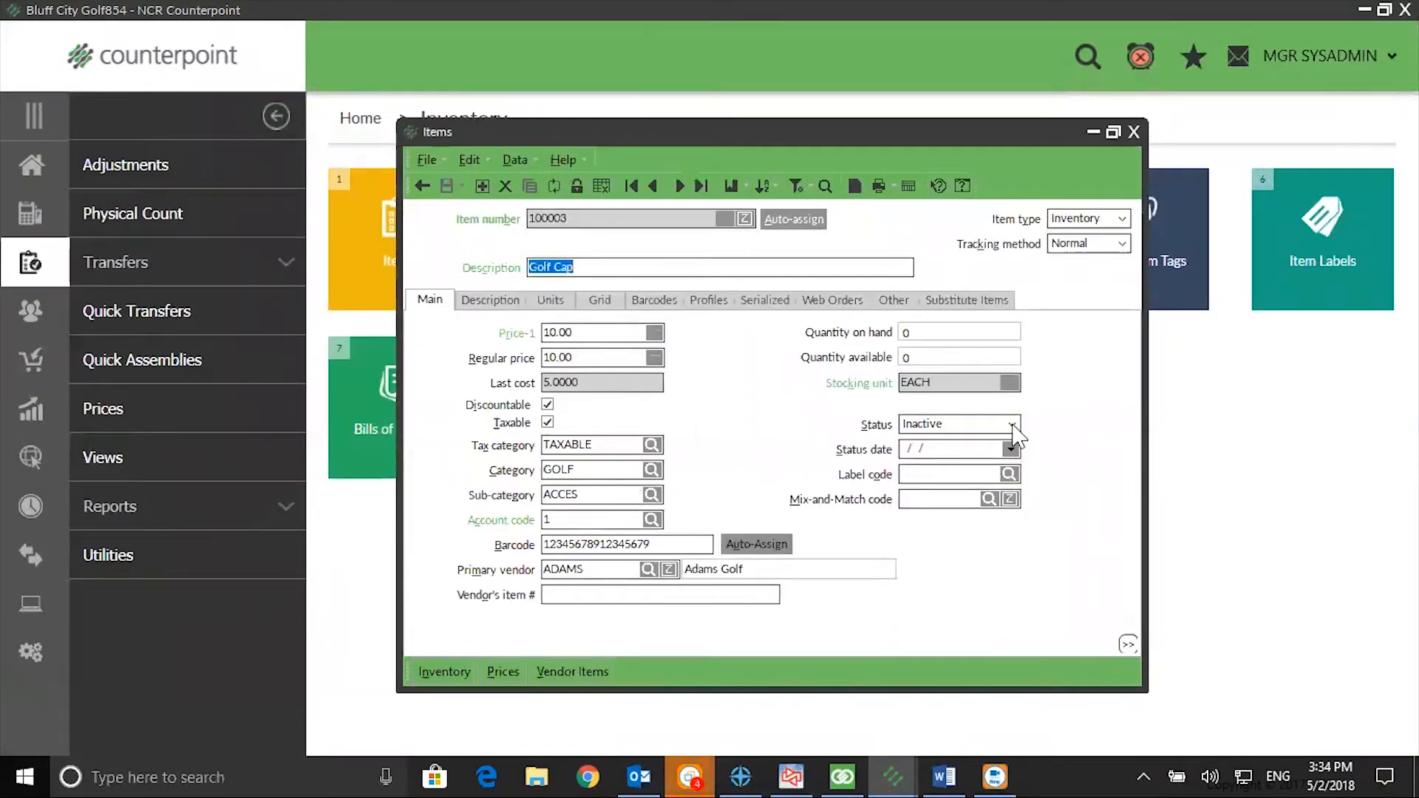
Step: Set the Golf Cap's status to Active and go to its status date
{"action": "left_click", "coordinate": [1011, 424]}
{"action": "left_click", "coordinate": [942, 441]}
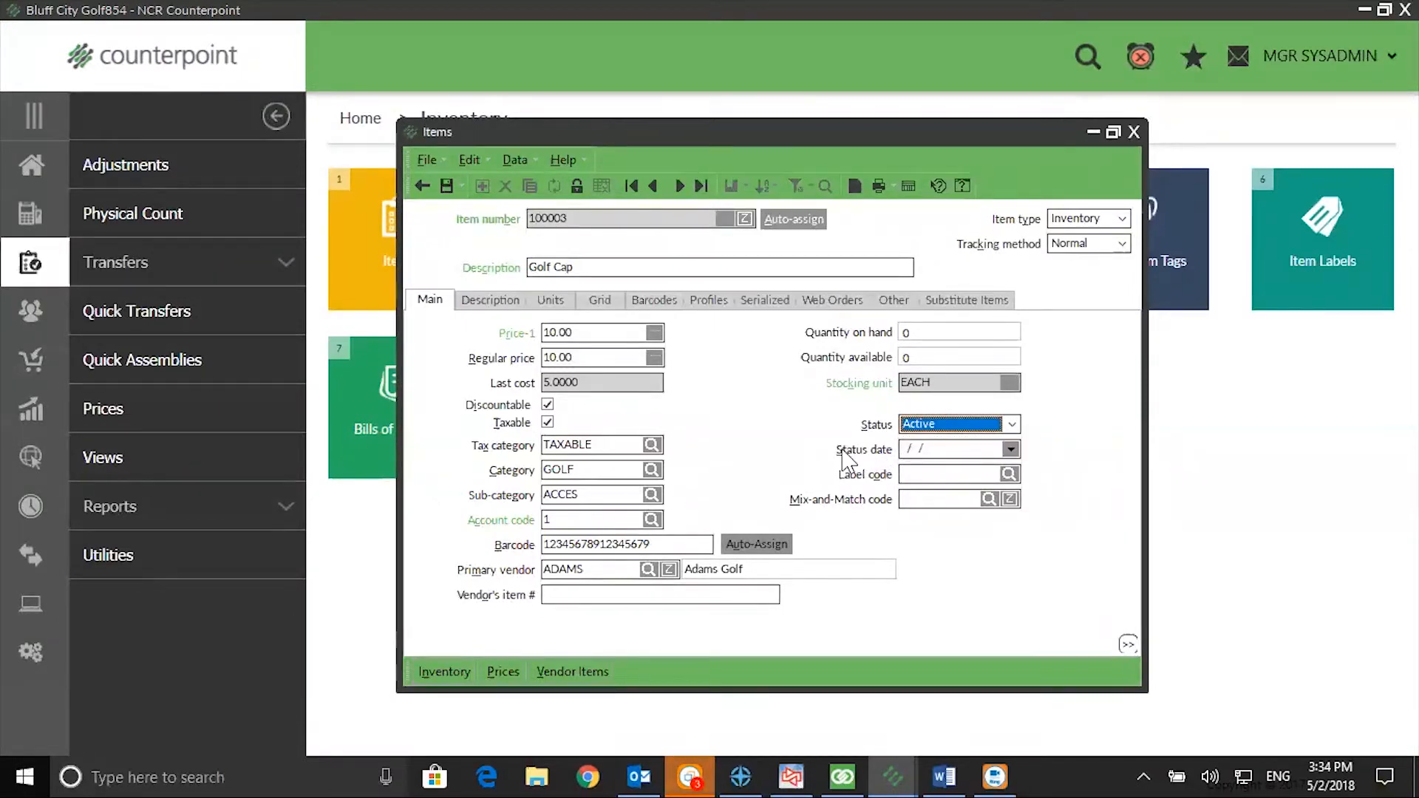
{"action": "left_click", "coordinate": [933, 450]}
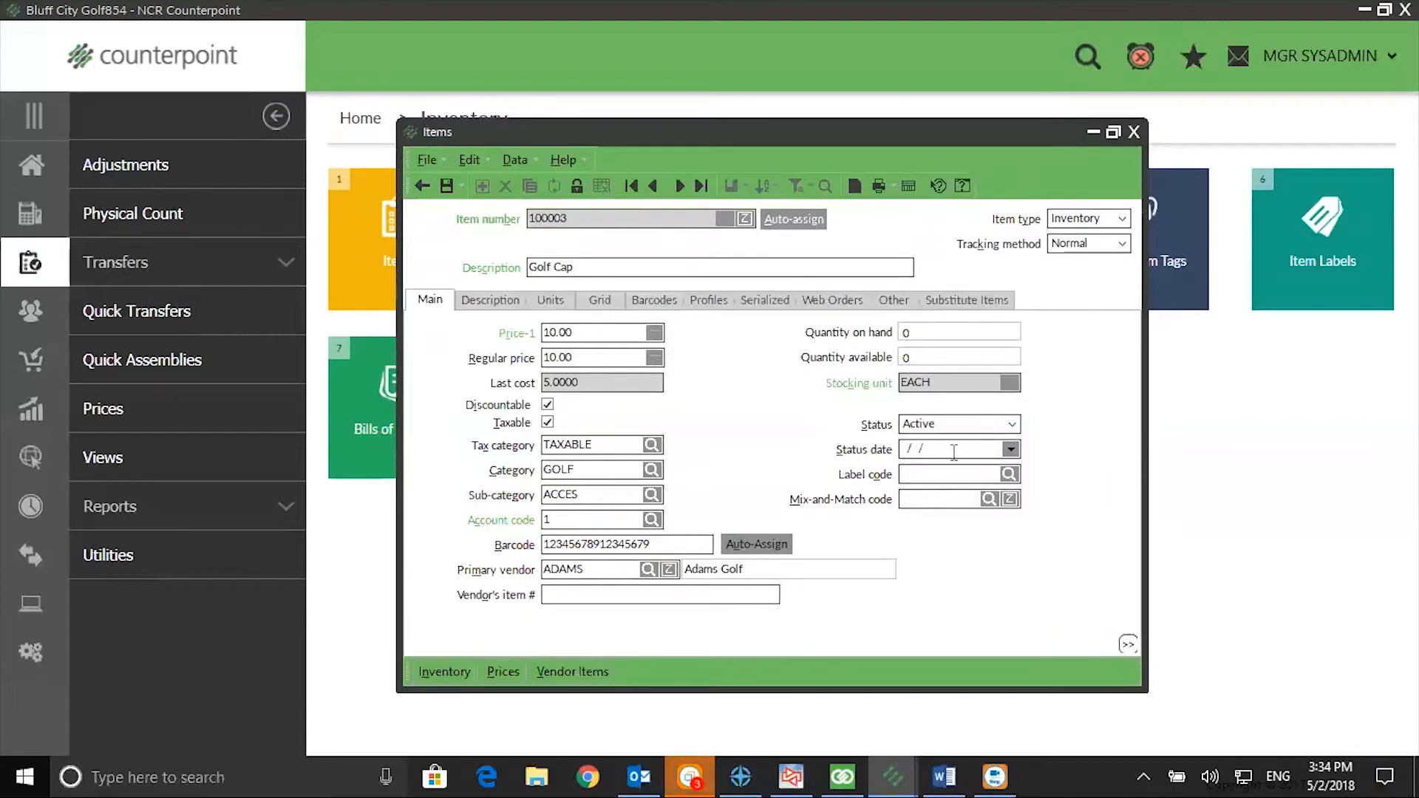
Step: Set the Golf Cap's status to Discontinued with status date 5/2/2018, and close the item record
{"action": "left_click", "coordinate": [1011, 424]}
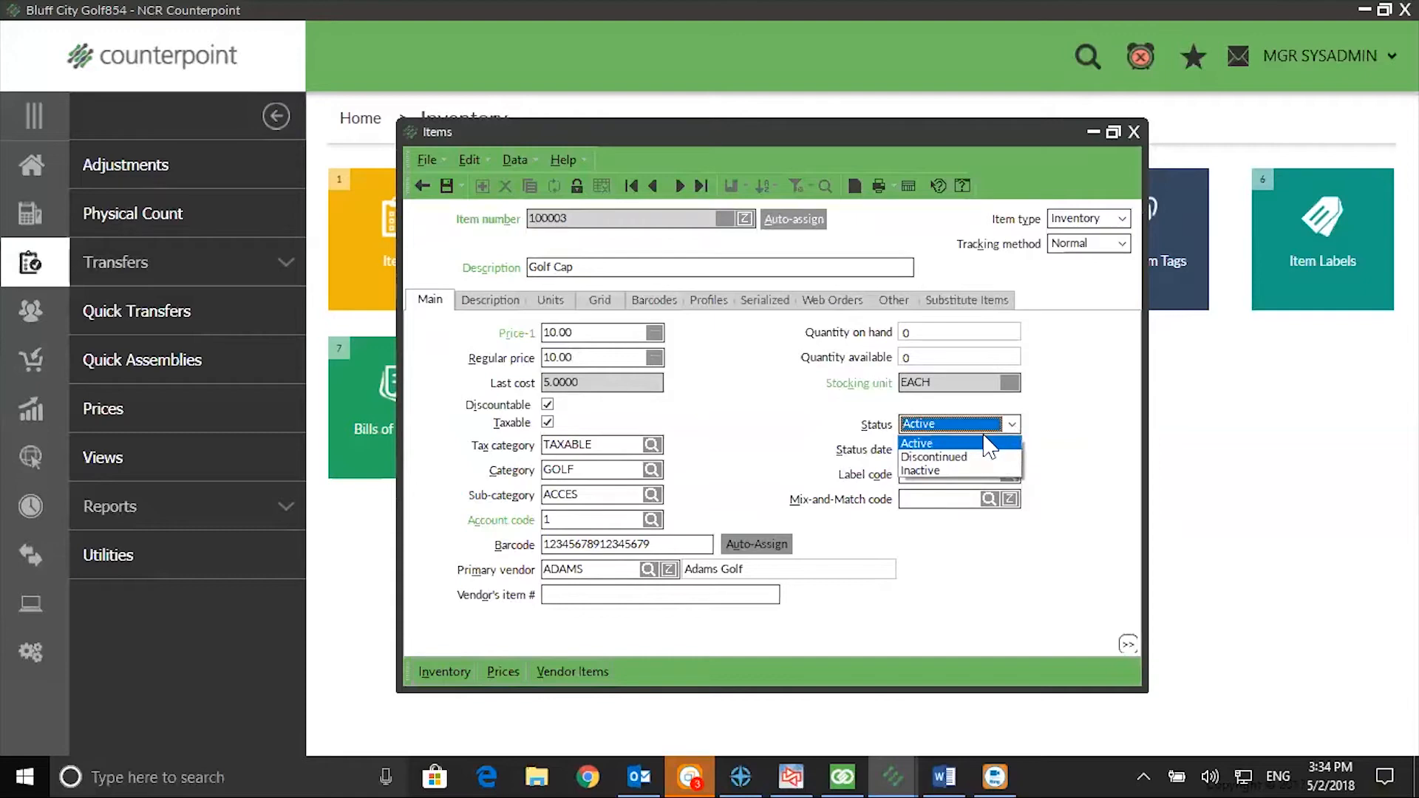
{"action": "left_click", "coordinate": [971, 458]}
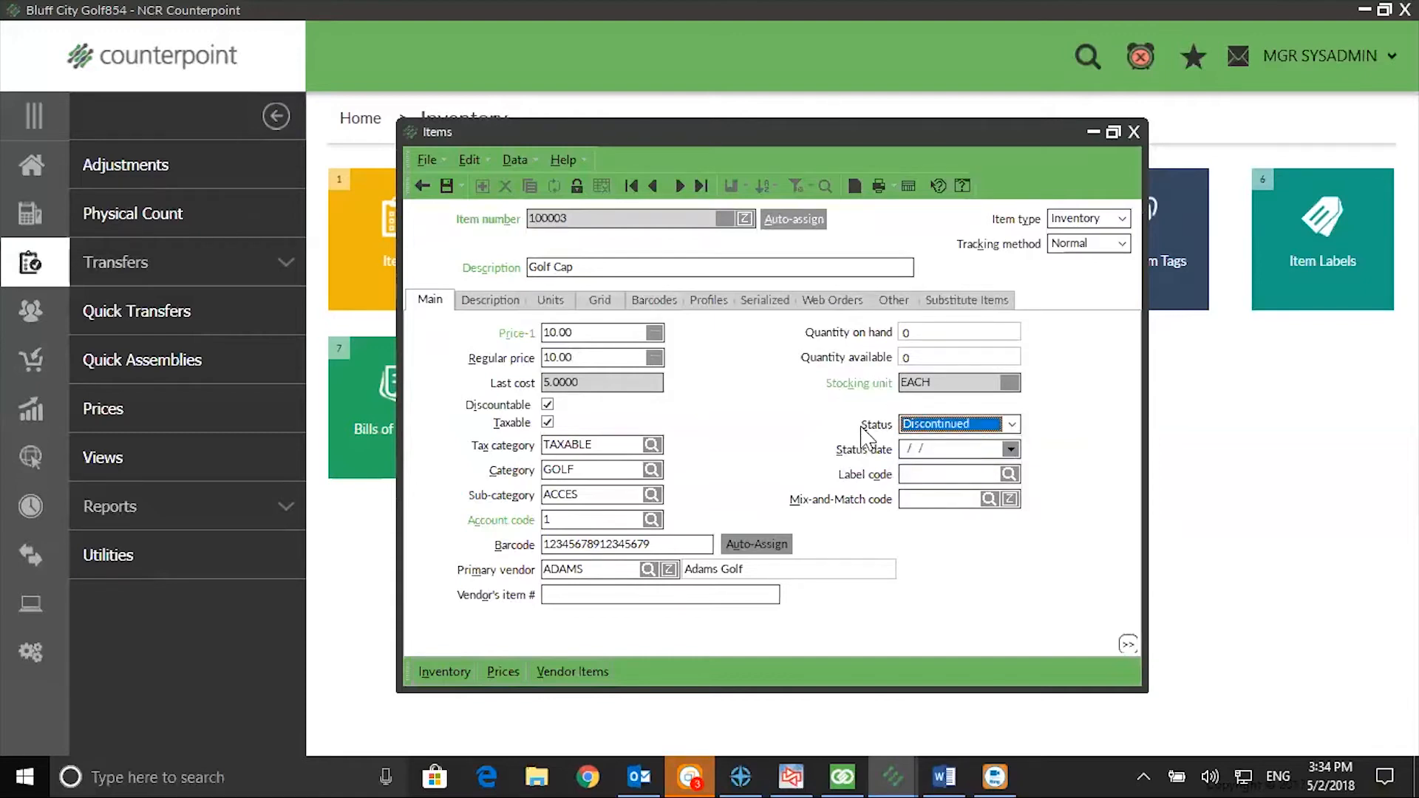
{"action": "left_click", "coordinate": [964, 452]}
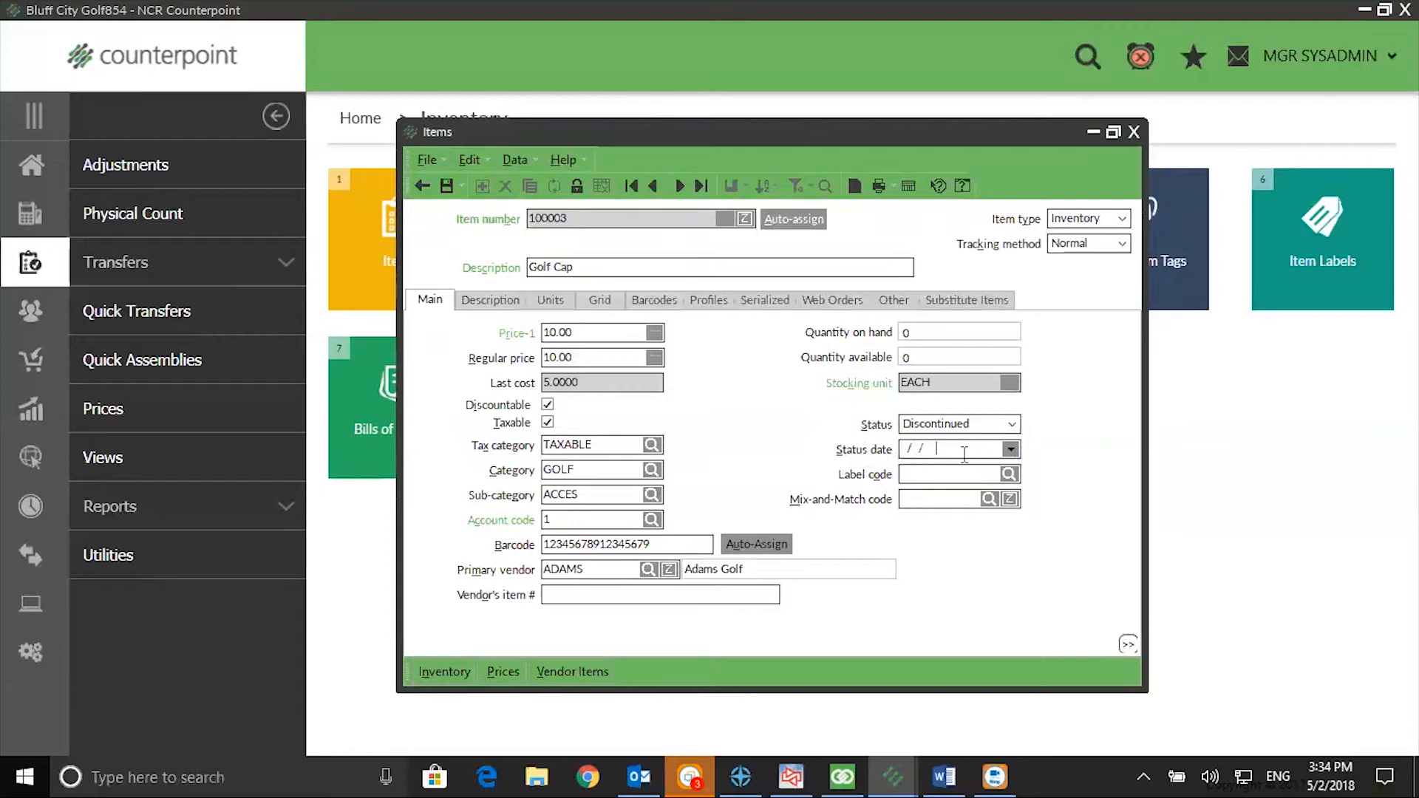
{"action": "double_click", "coordinate": [965, 455]}
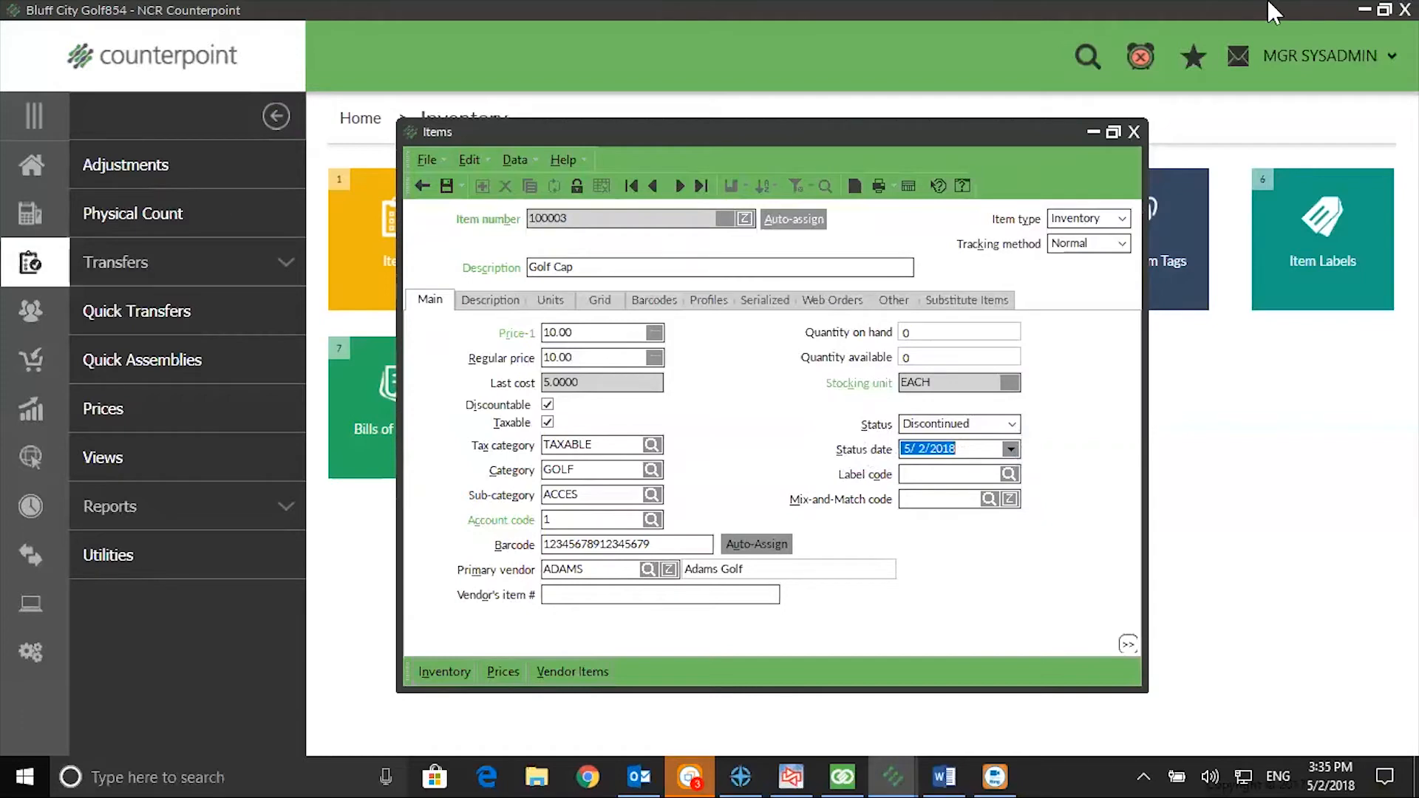
{"action": "left_click", "coordinate": [1135, 133]}
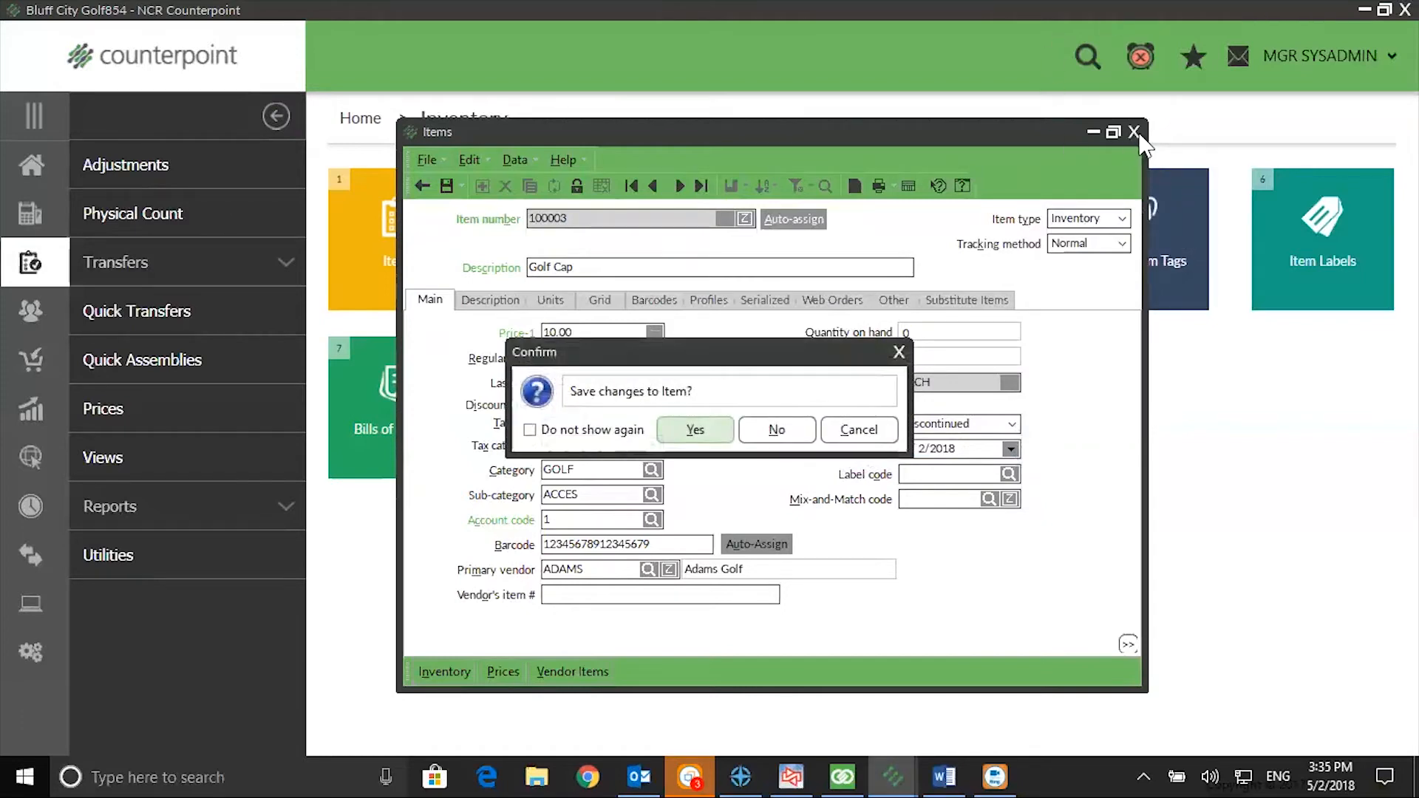